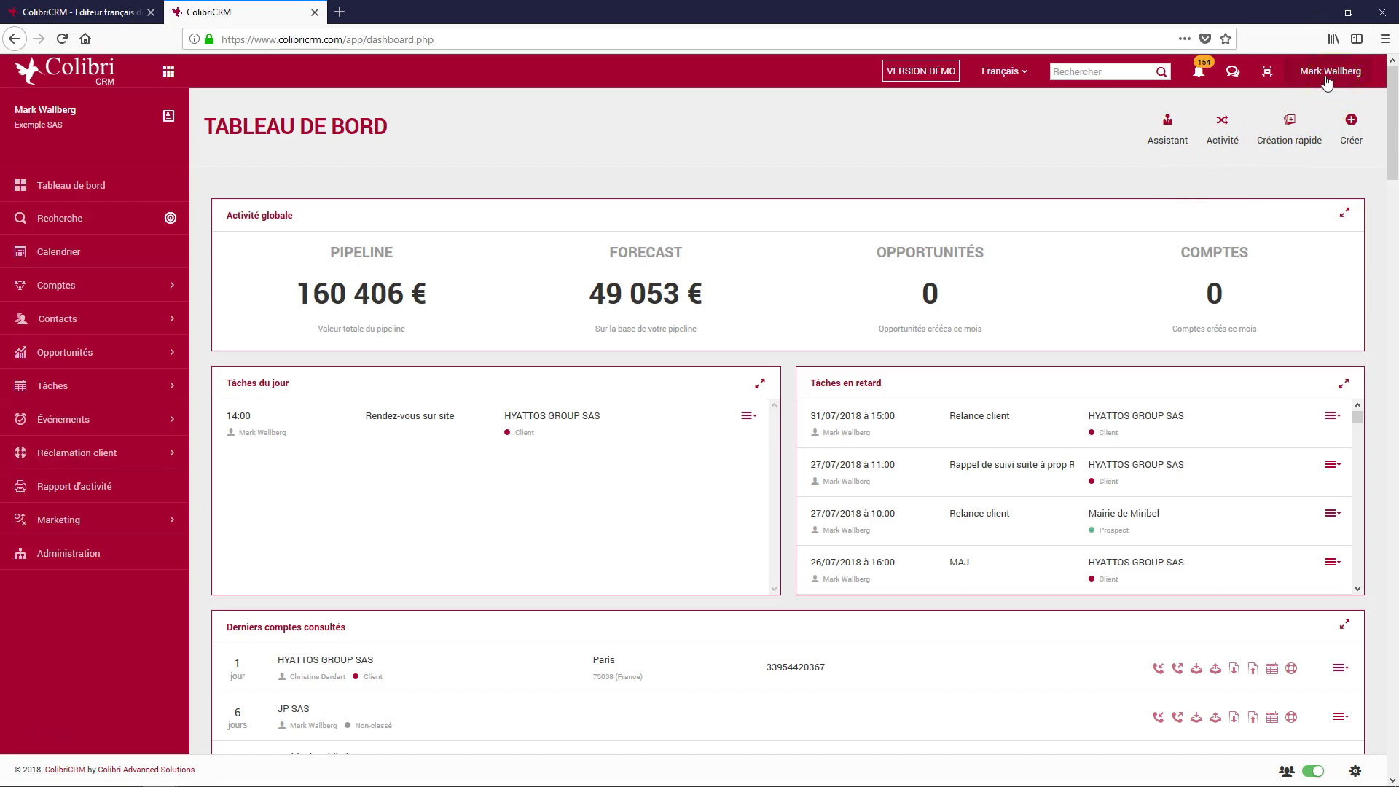
Open the "Bien à toi" signature from the e-mail signatures of the user's profile
left_click(1326, 81)
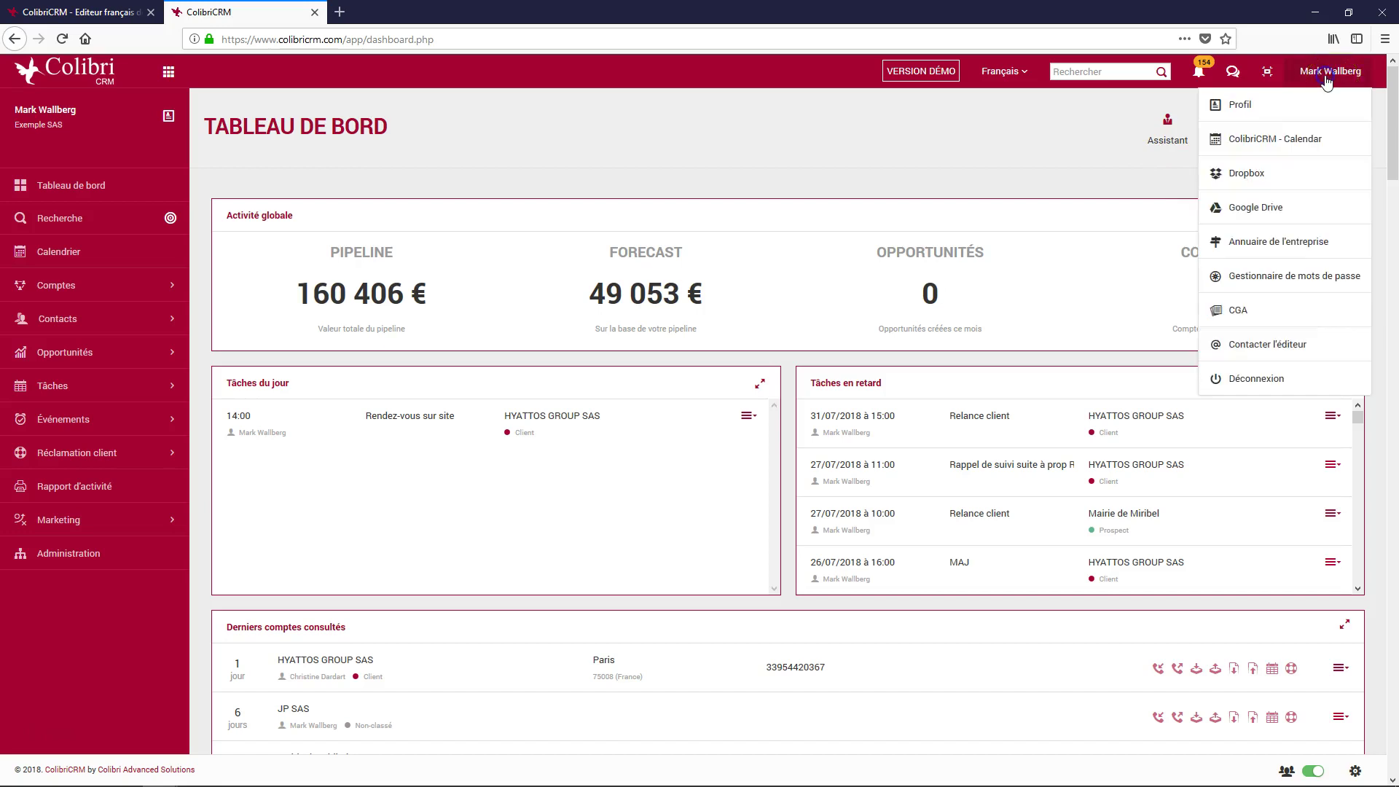
left_click(1247, 107)
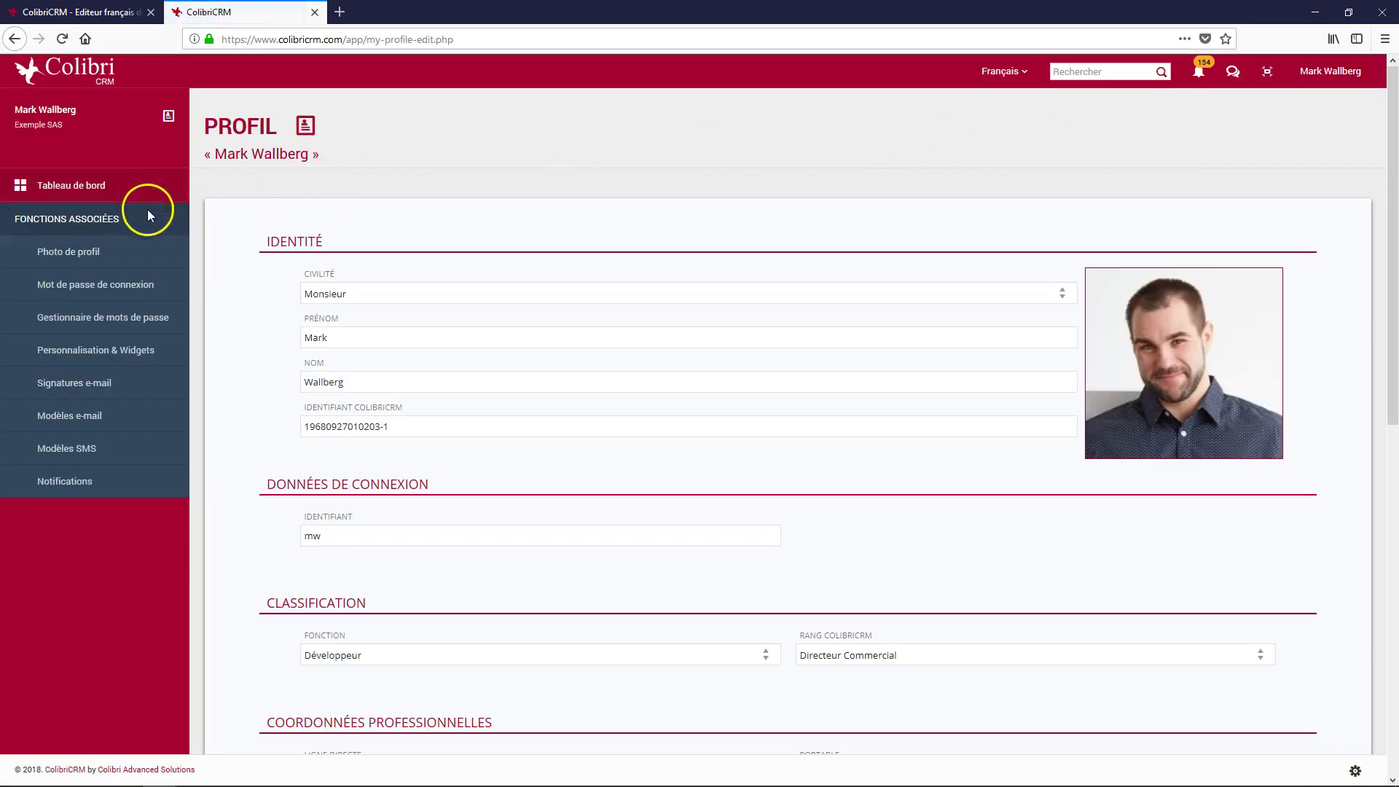
left_click(97, 388)
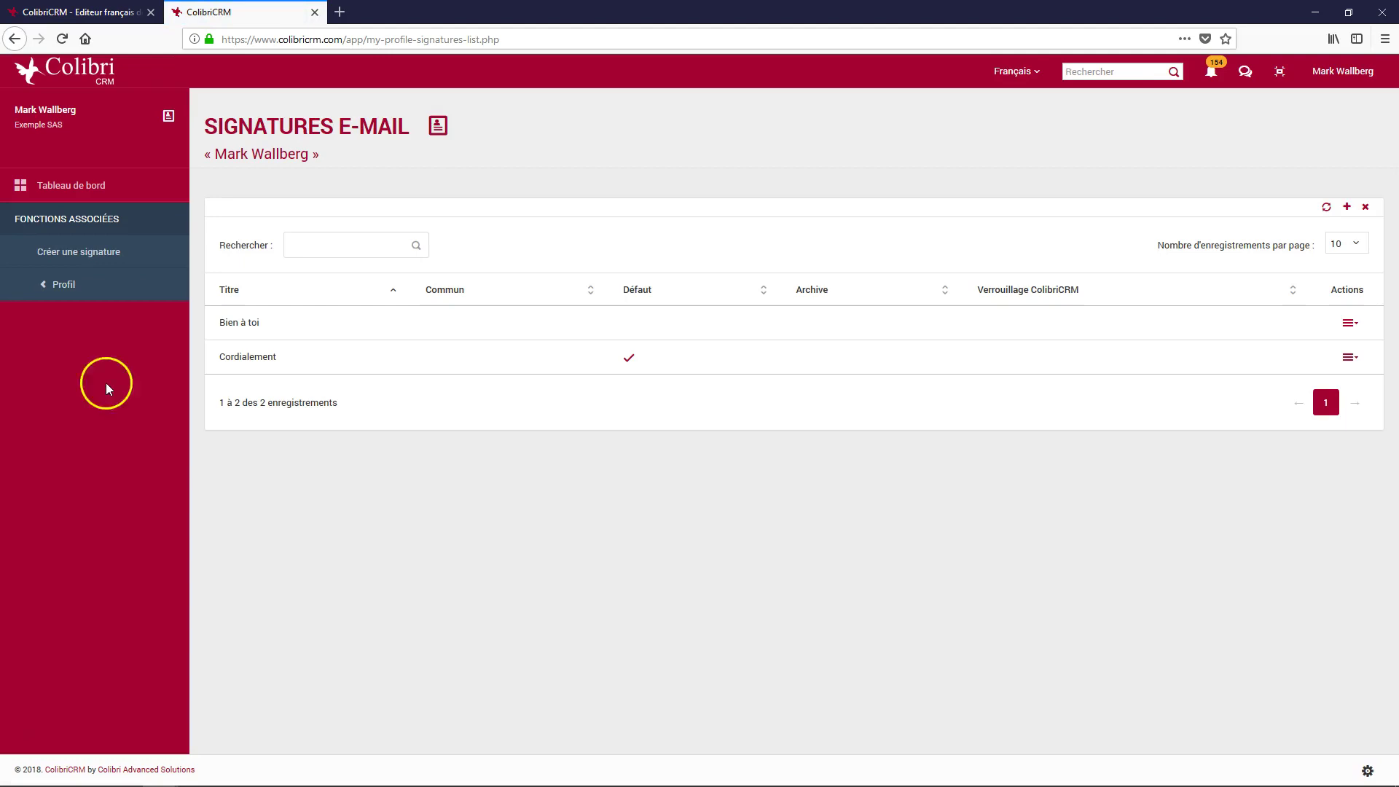
left_click(241, 325)
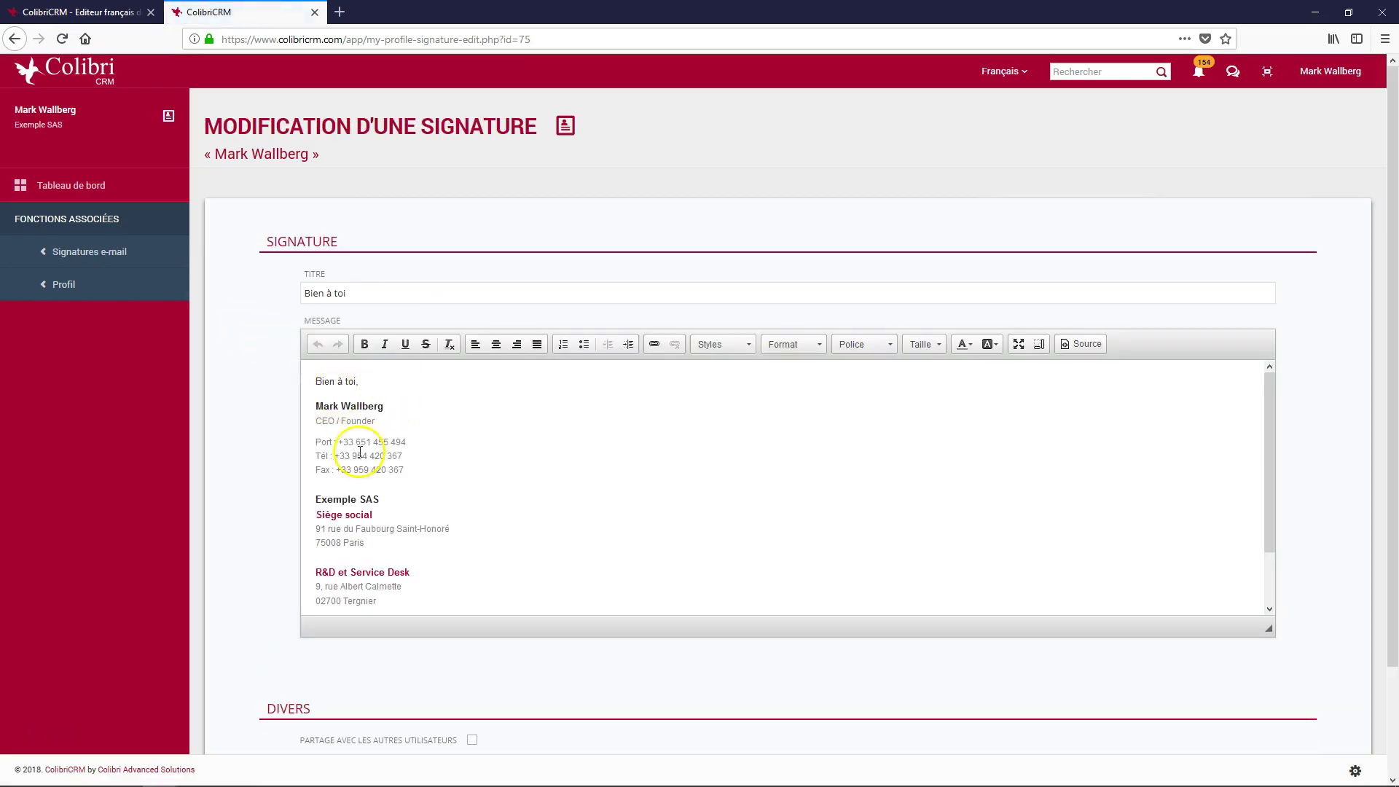
Copy the entire HTML source of the "Bien à toi" signature message
left_click(386, 572)
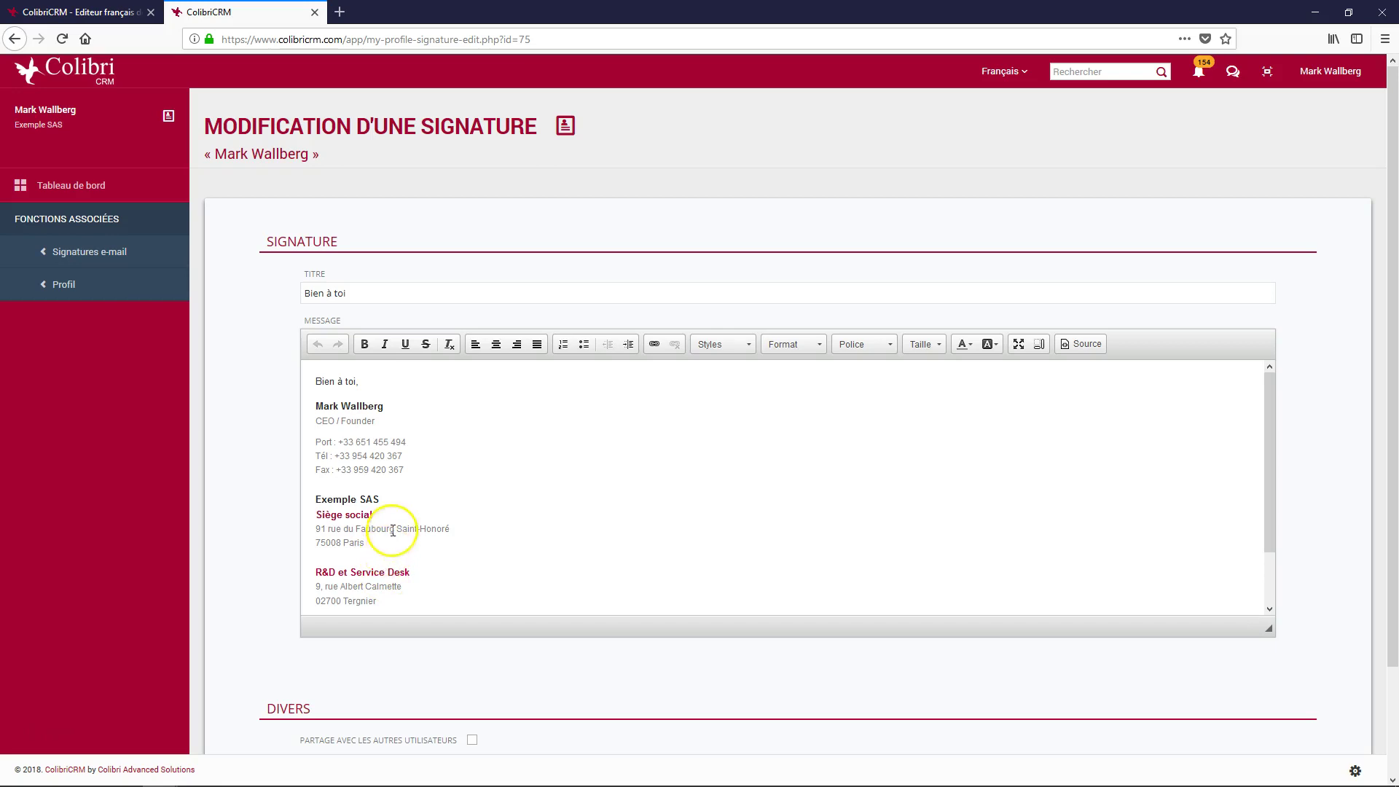
left_click(356, 293)
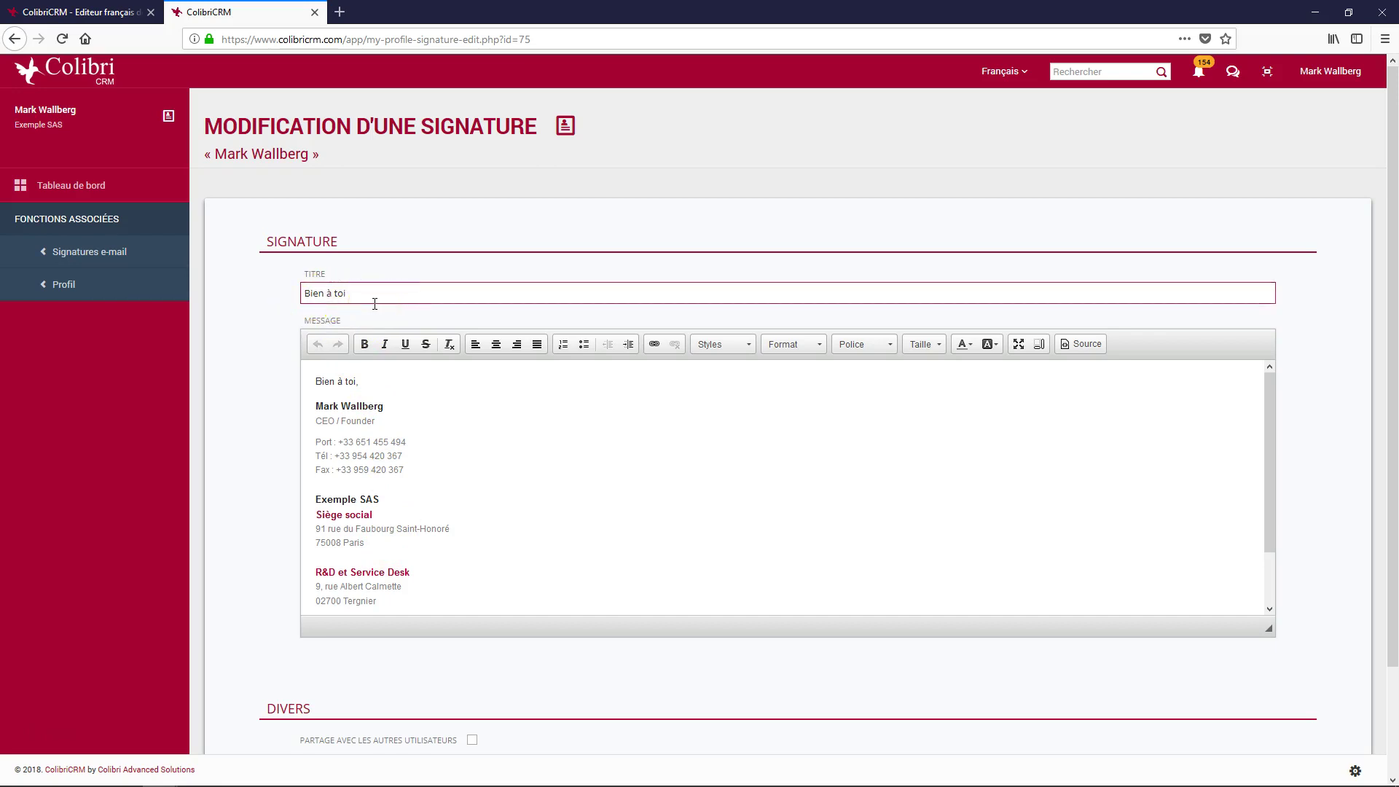
left_click(1077, 347)
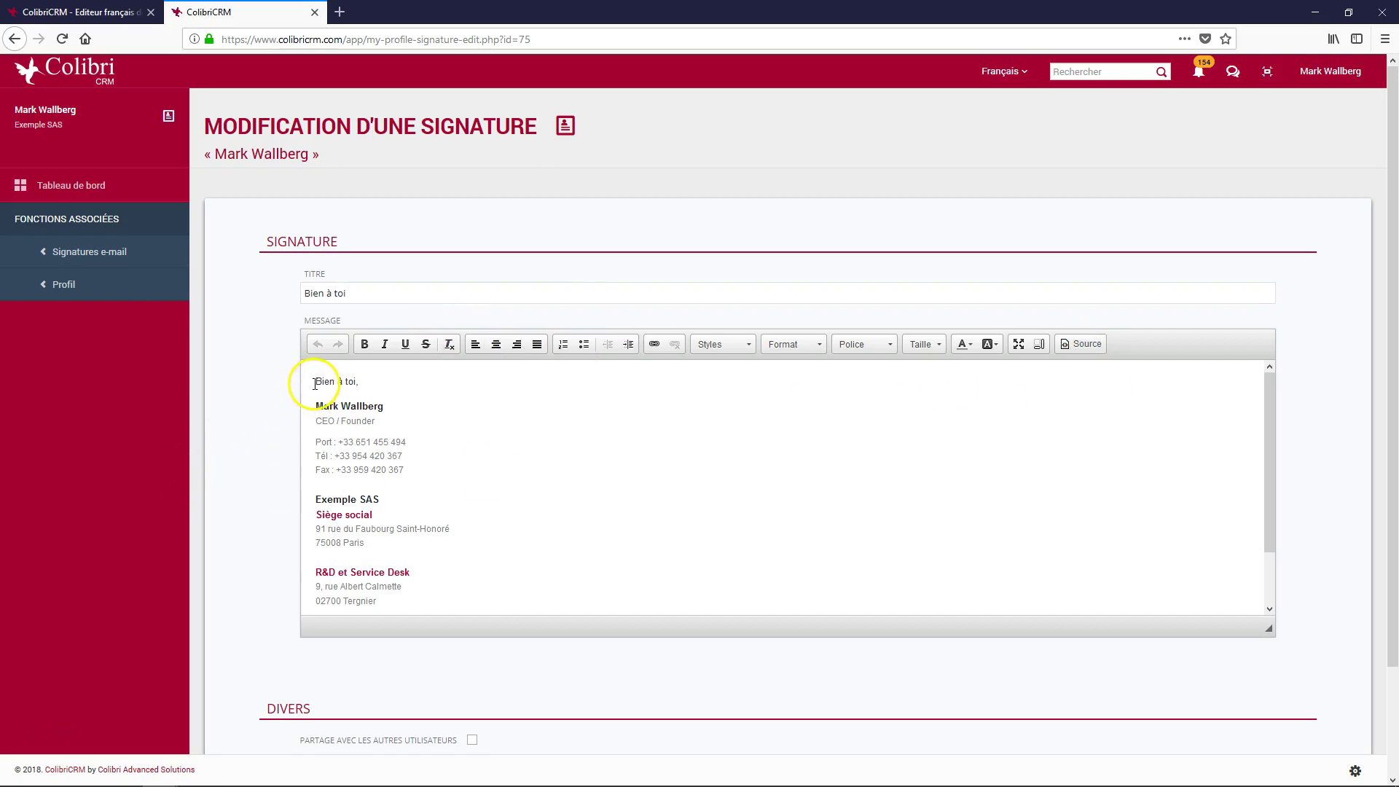
left_click(1079, 345)
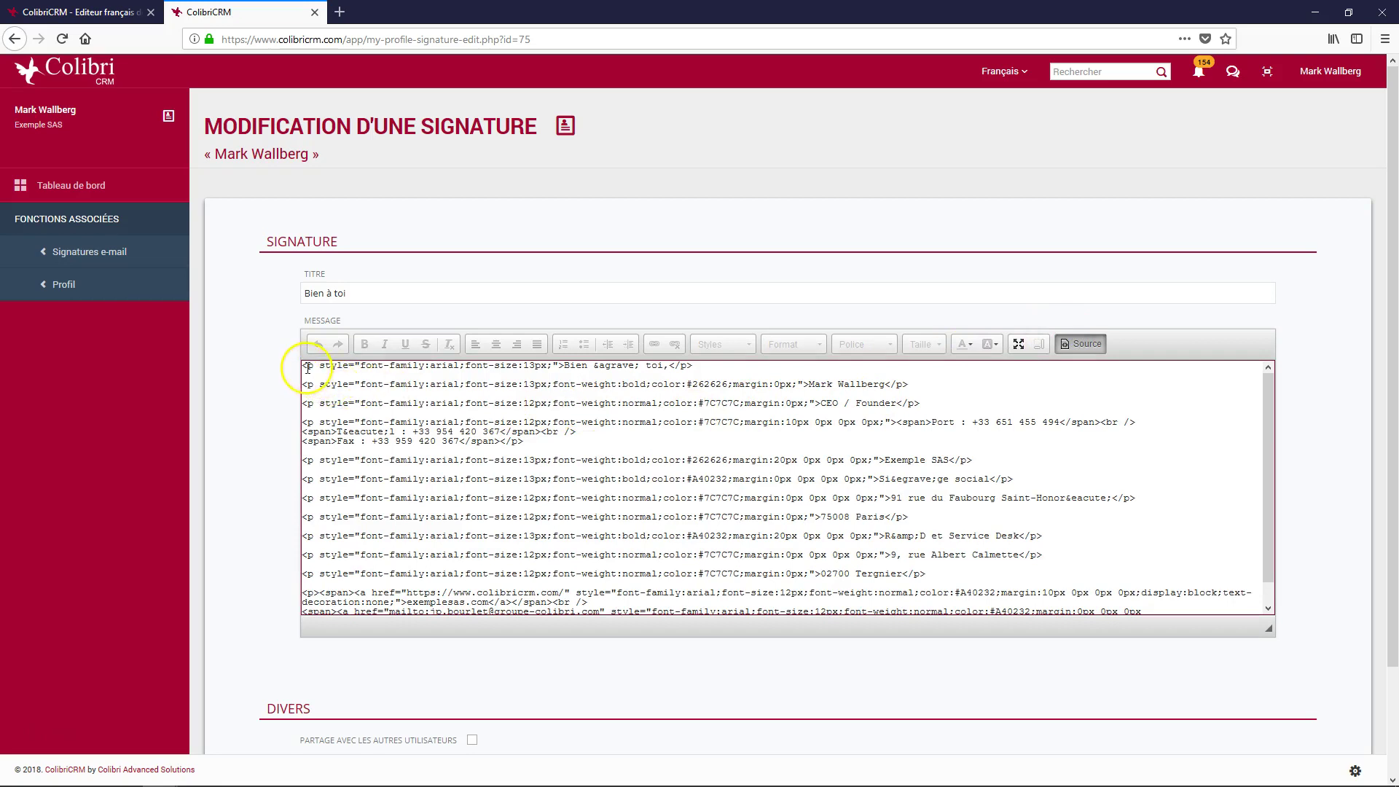
left_click_drag(305, 366, 777, 631)
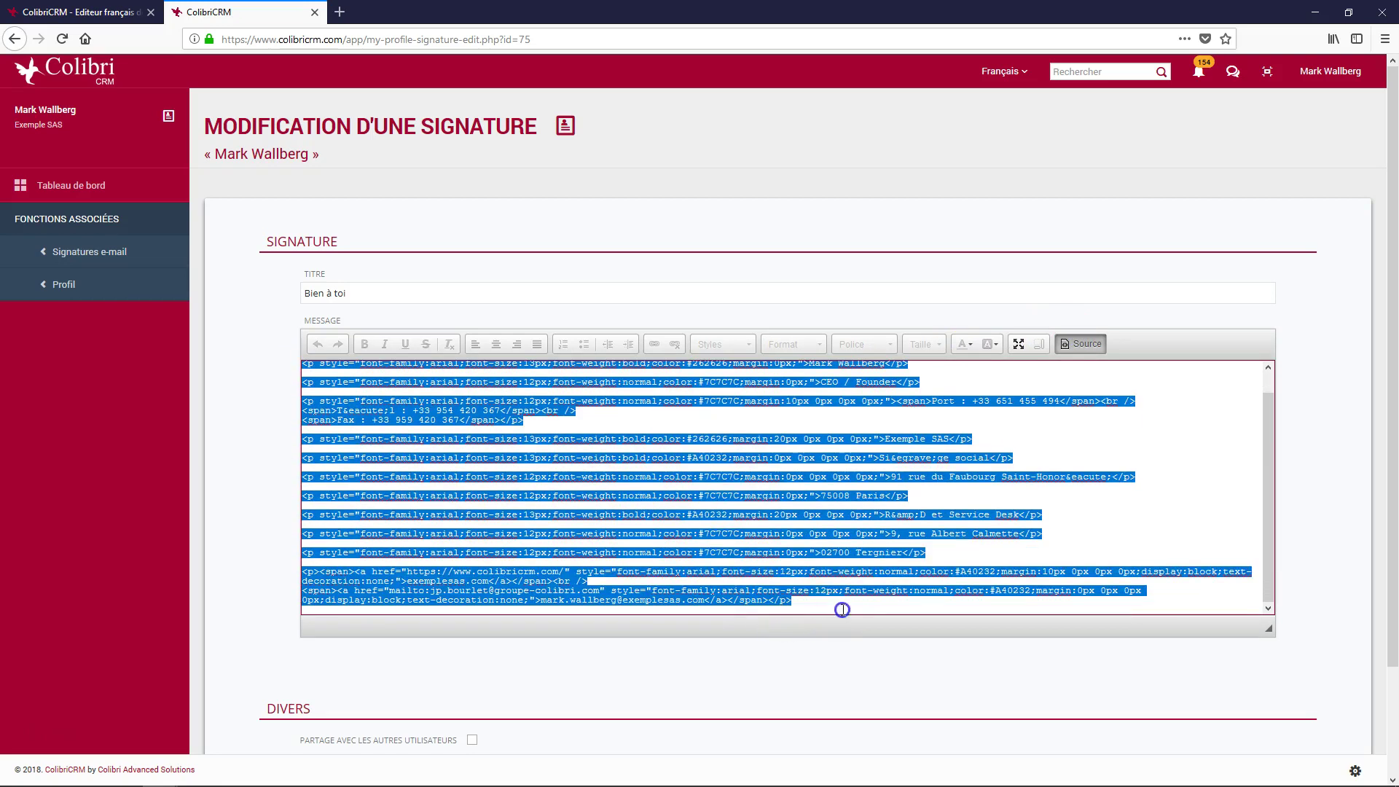
right_click(774, 598)
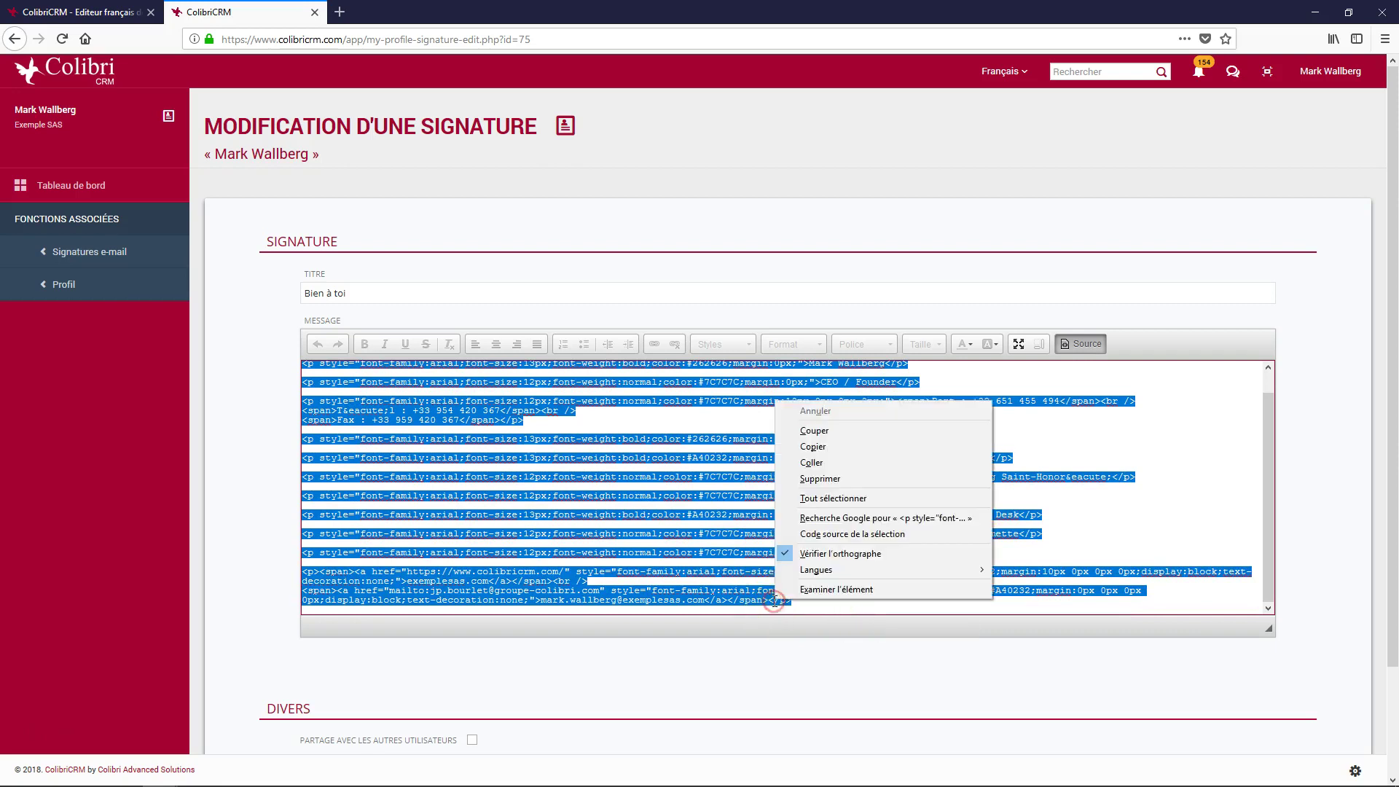
left_click(824, 448)
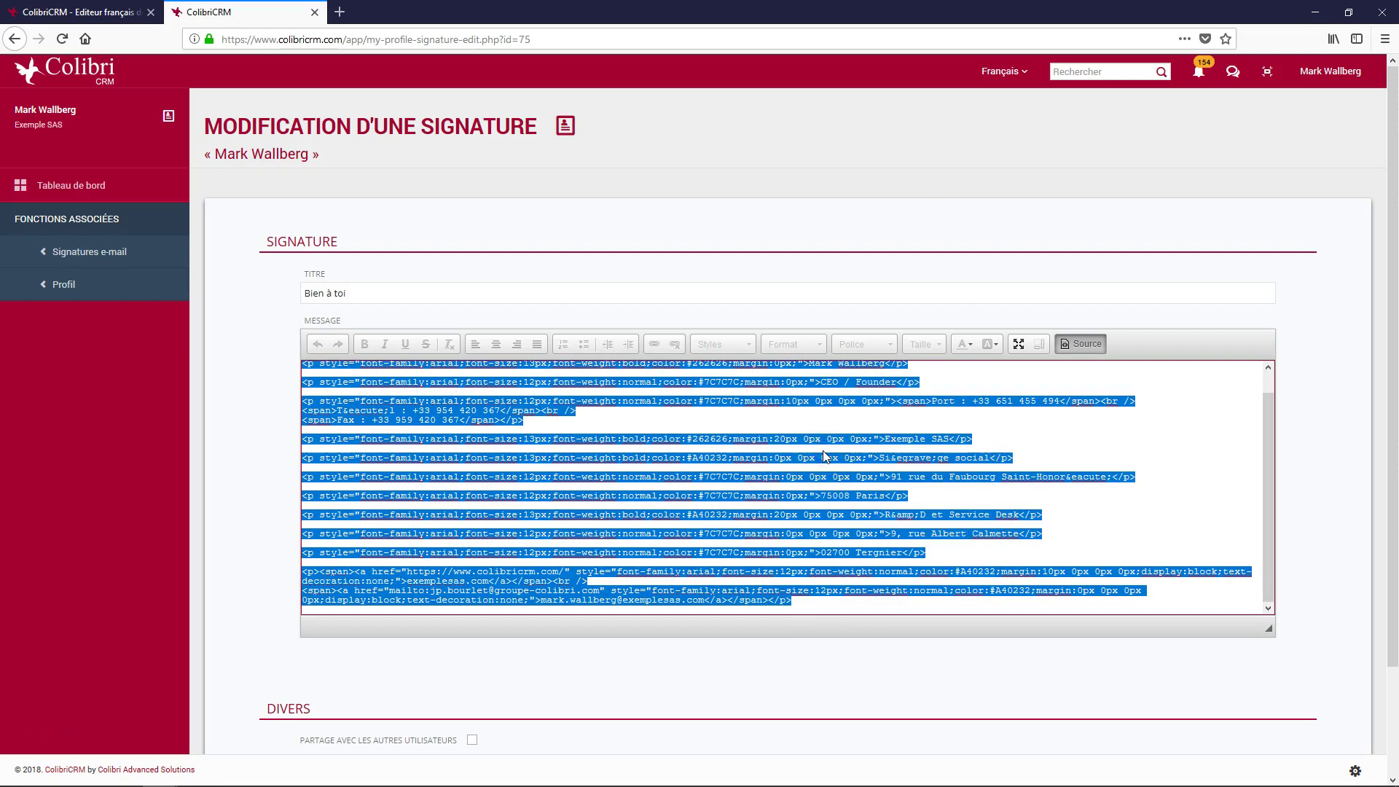
Start a new e-mail signature with the title "Bien à vous"
left_click(100, 256)
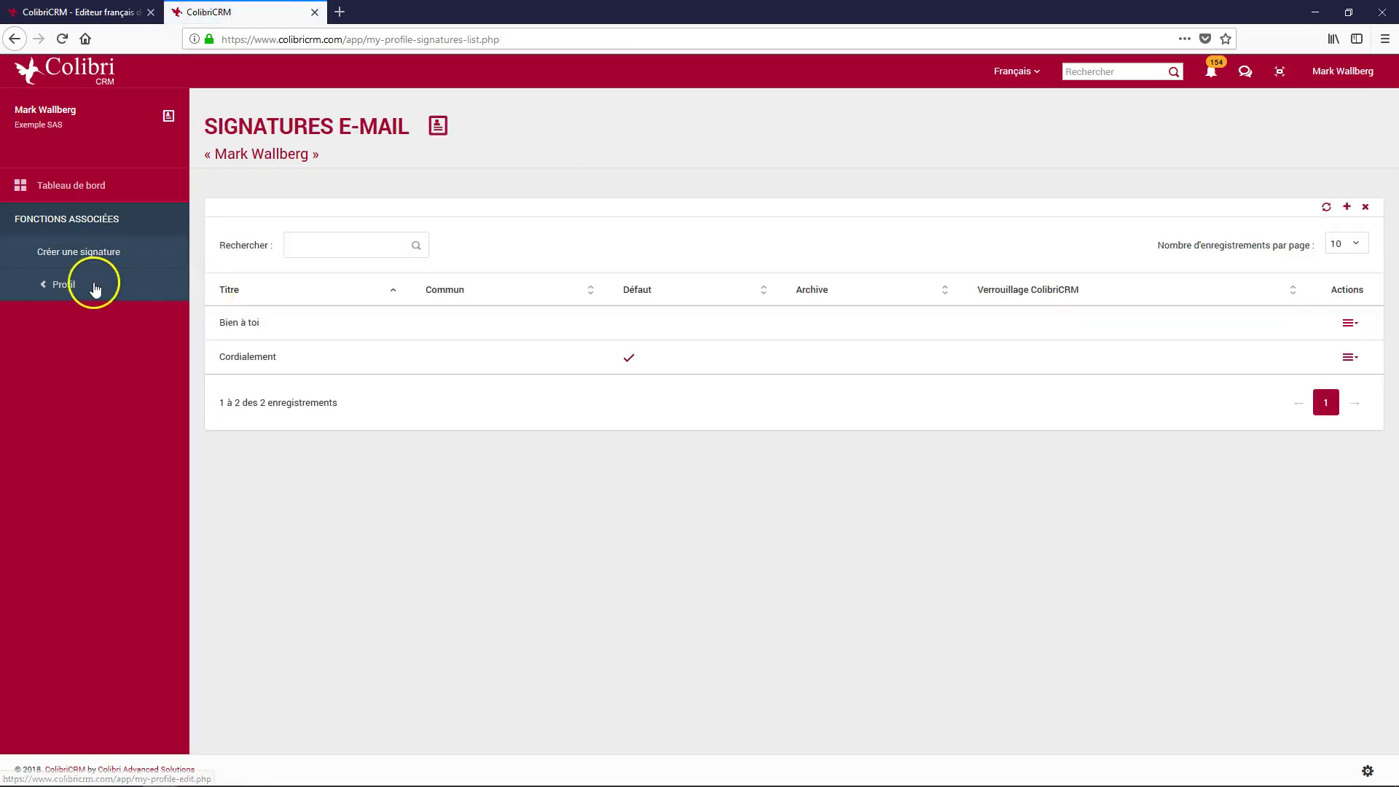
left_click(80, 259)
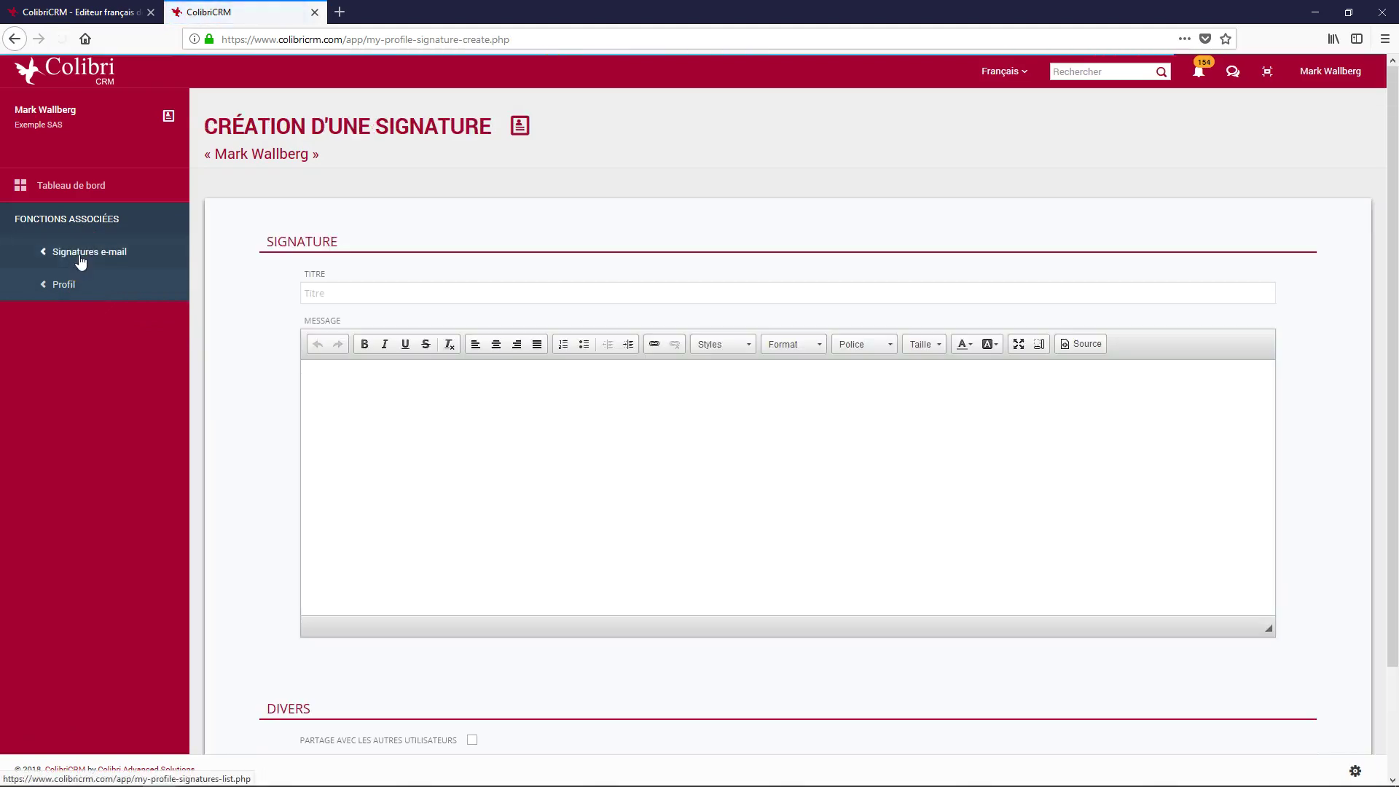
left_click(327, 289)
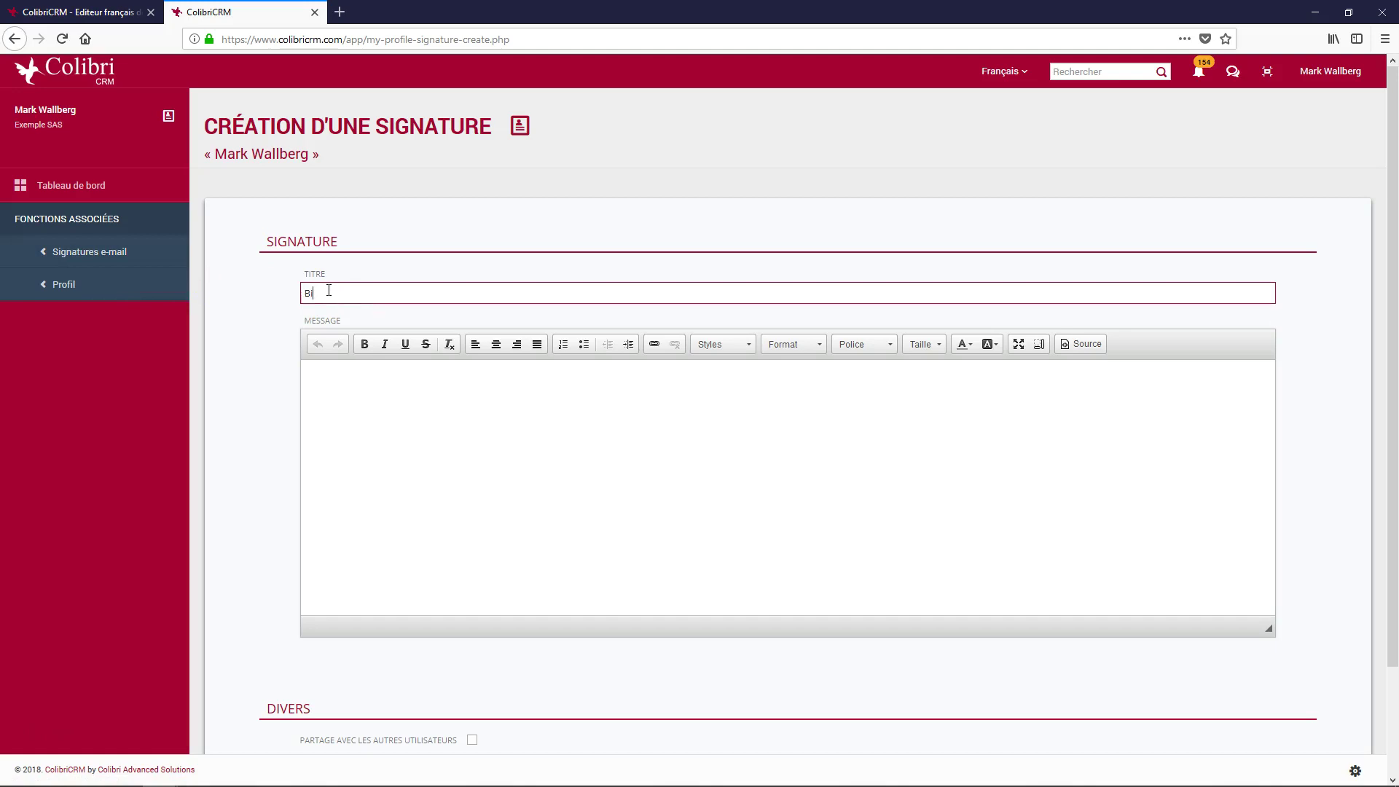
type("Bien à vous")
Paste the copied HTML source into the signature message and change "toi" to "vous" in its greeting line
left_click(1094, 348)
left_click(401, 384)
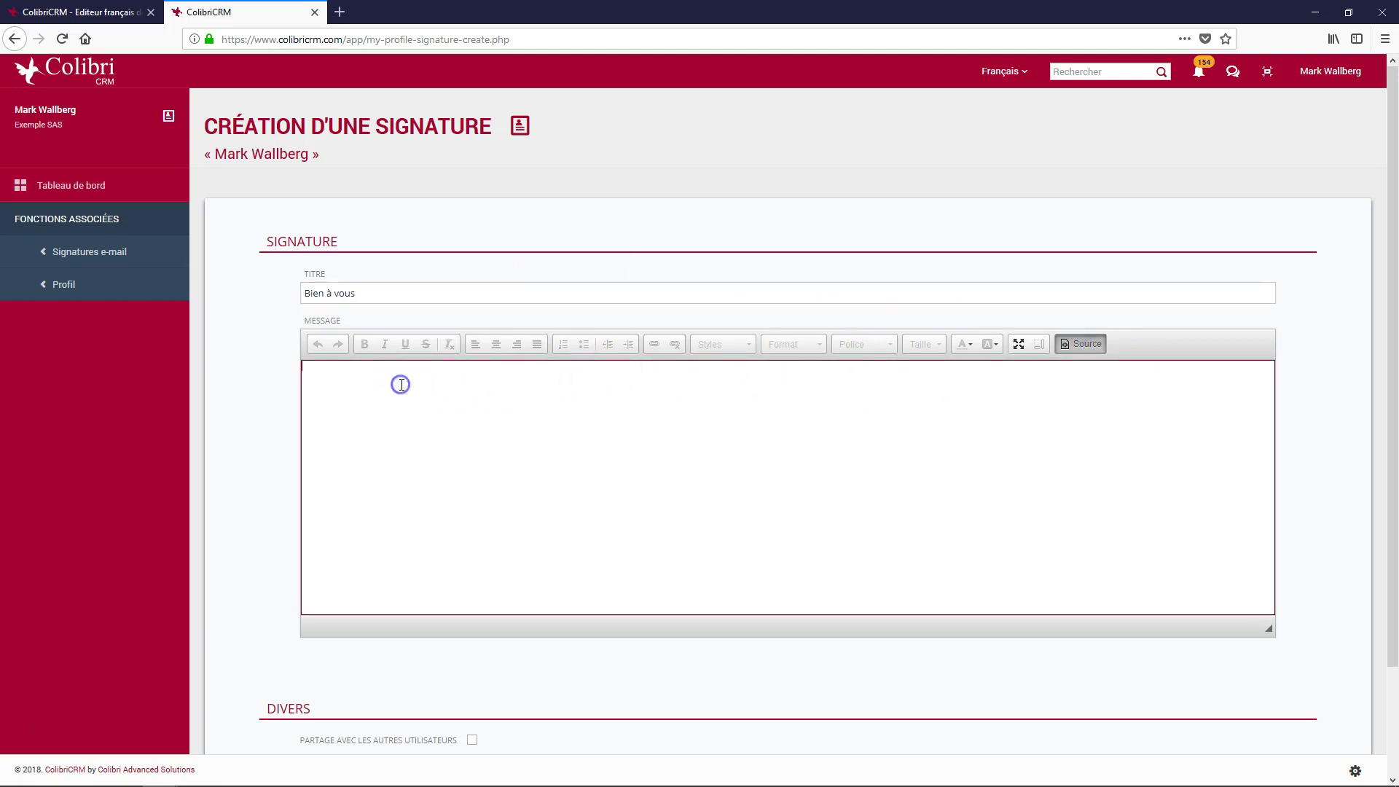
key("ctrl+v")
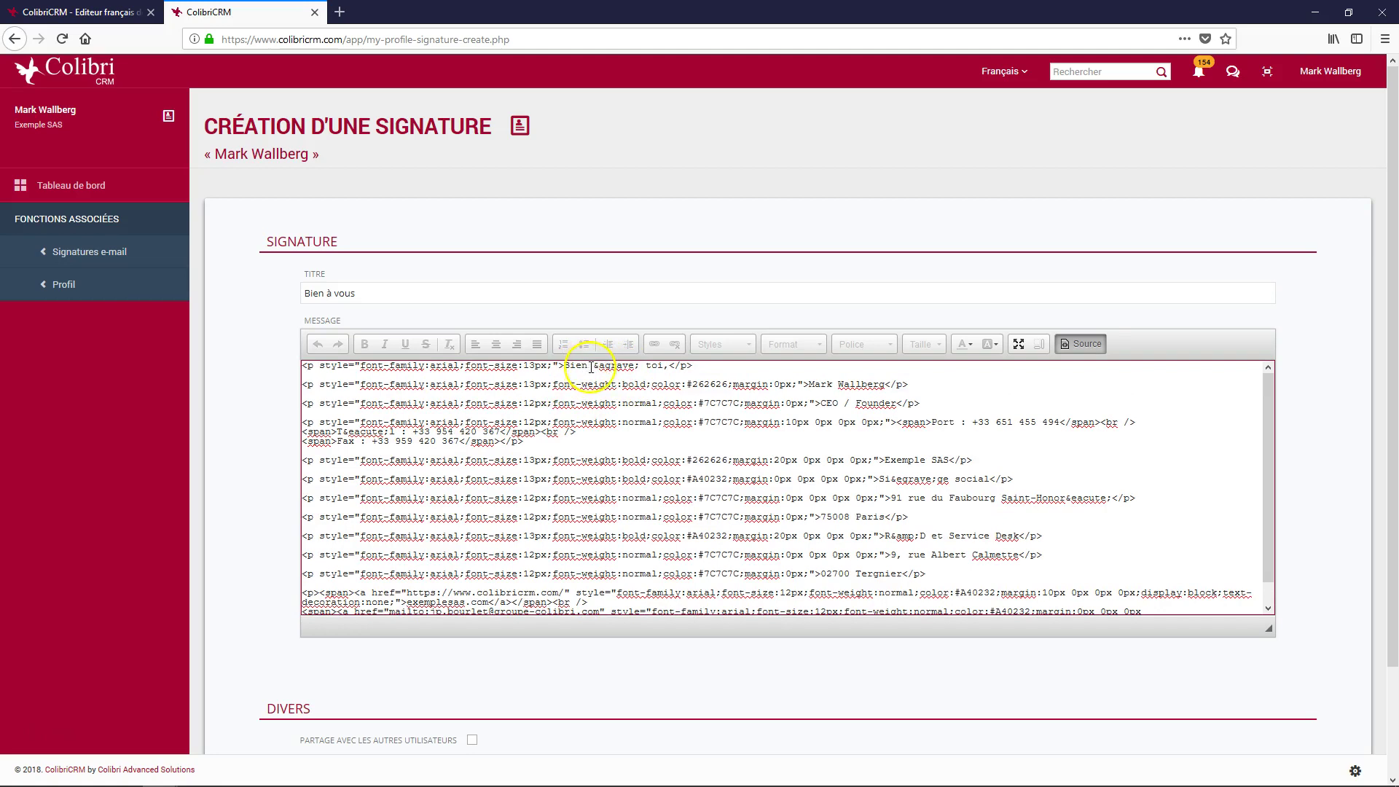
left_click(641, 366)
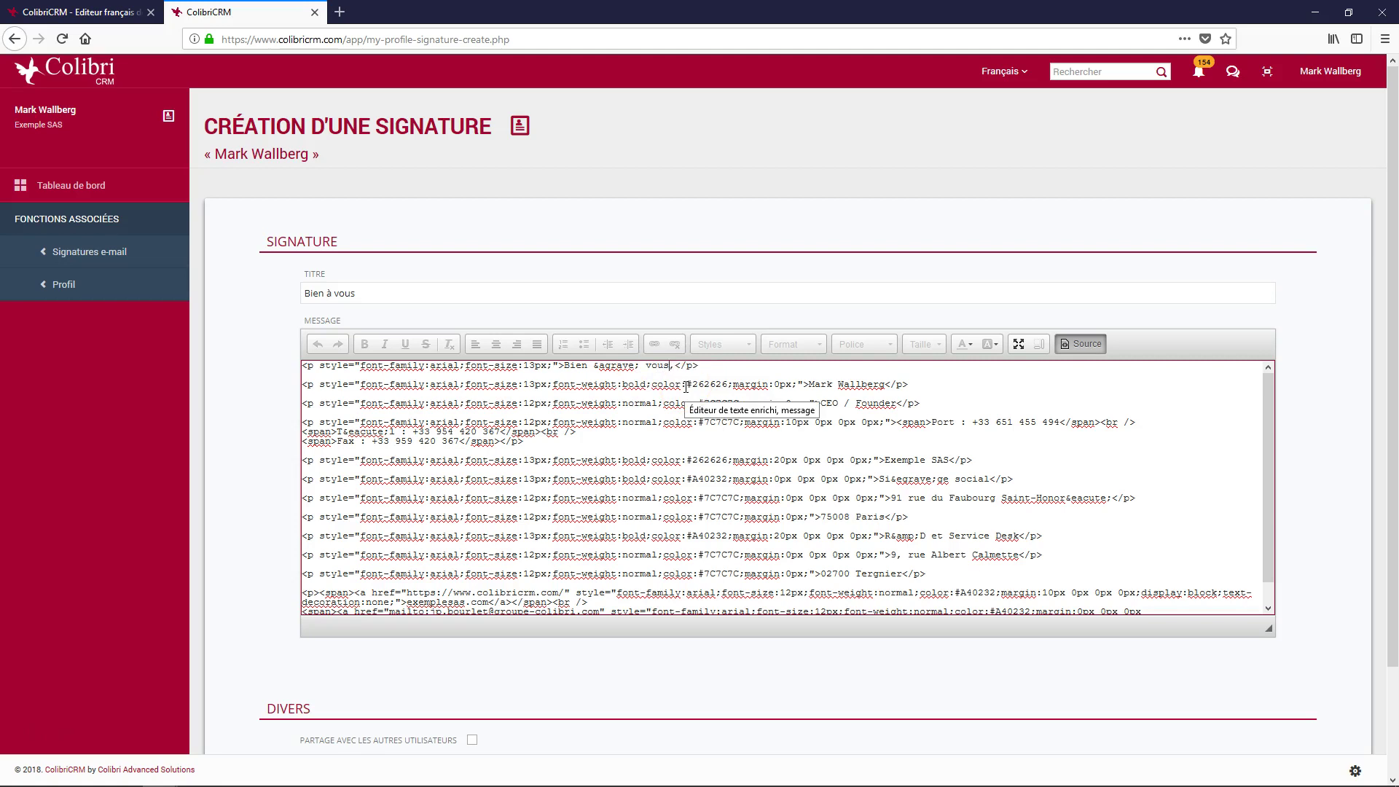
left_click(1087, 344)
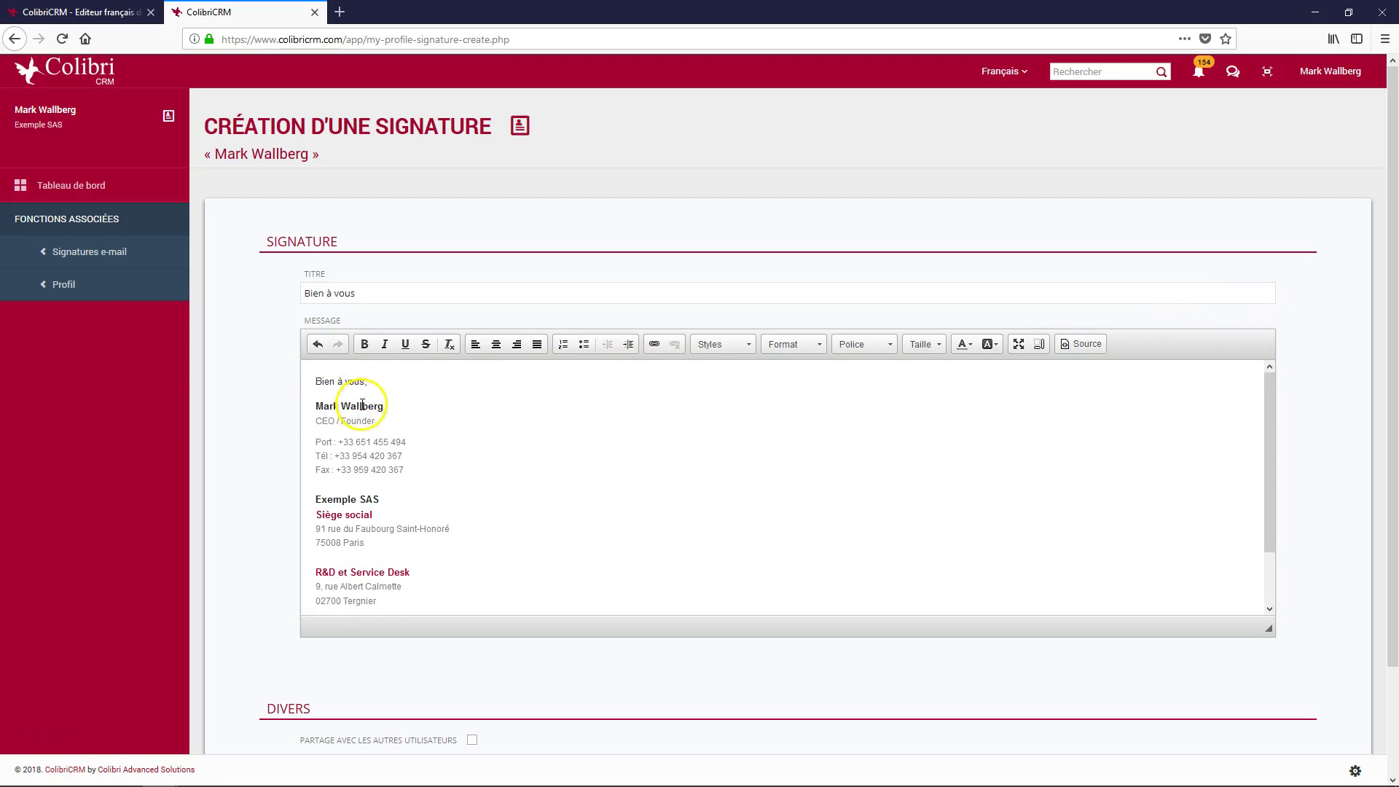
Check the rendered signature down to its end and create it without sharing it with other users
scroll(368, 463, "down", 2)
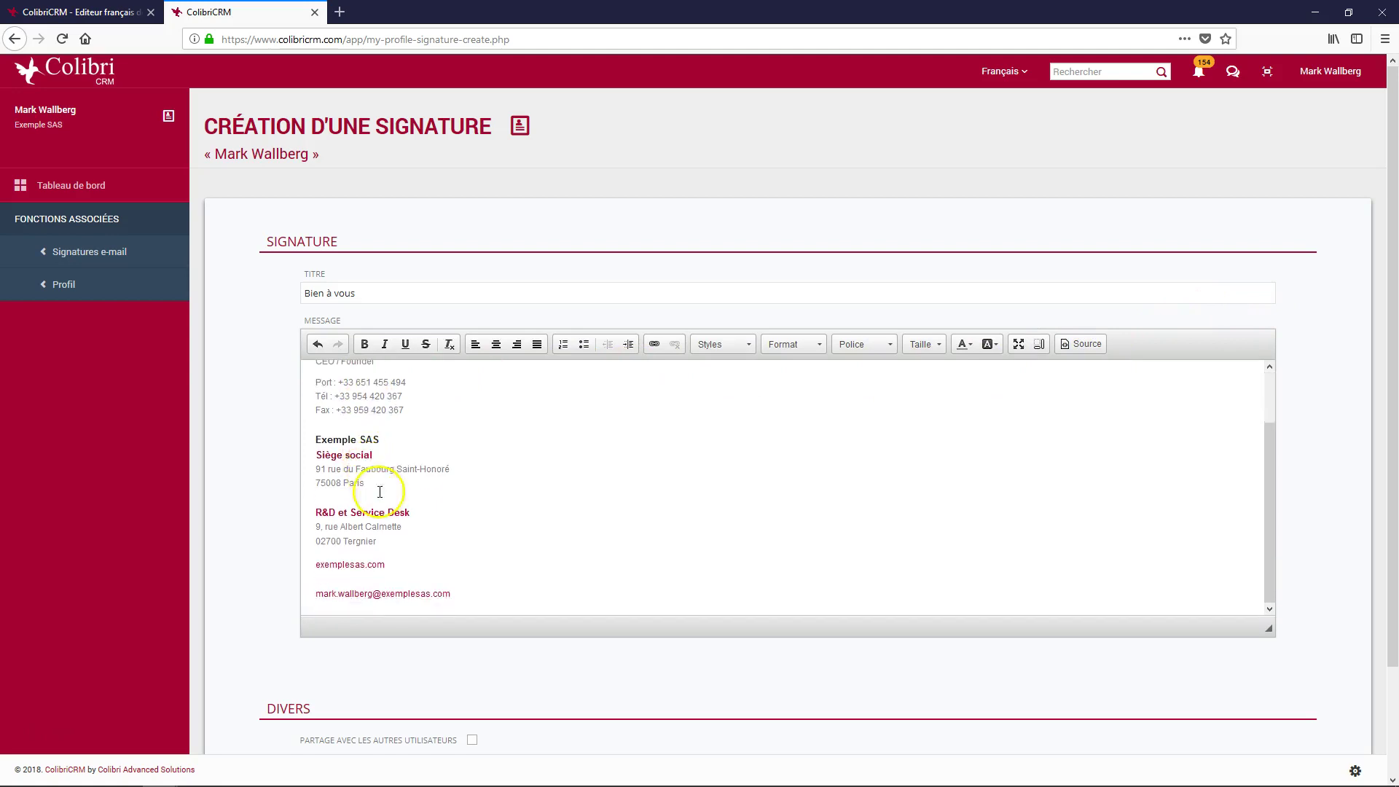
scroll(283, 590, "down", 3)
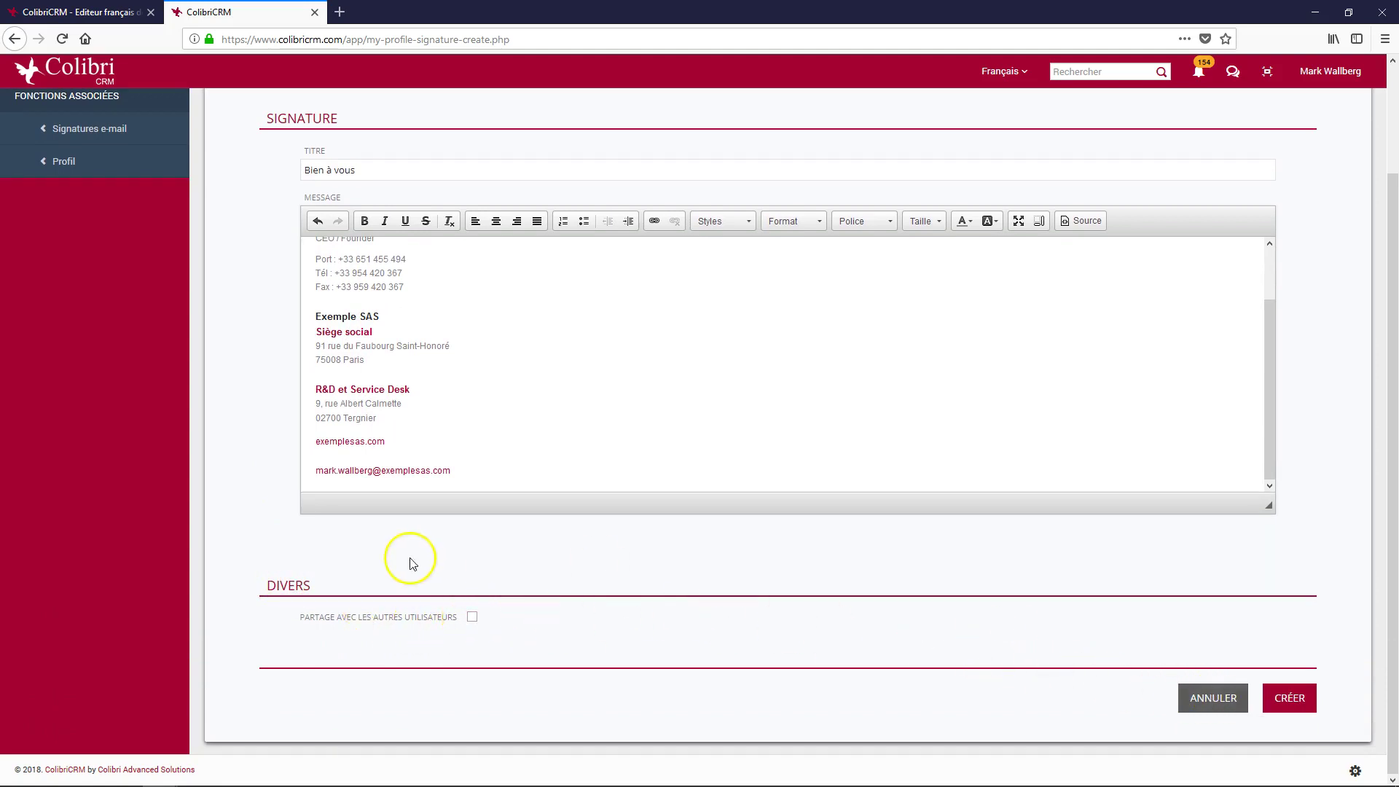
left_click(1288, 699)
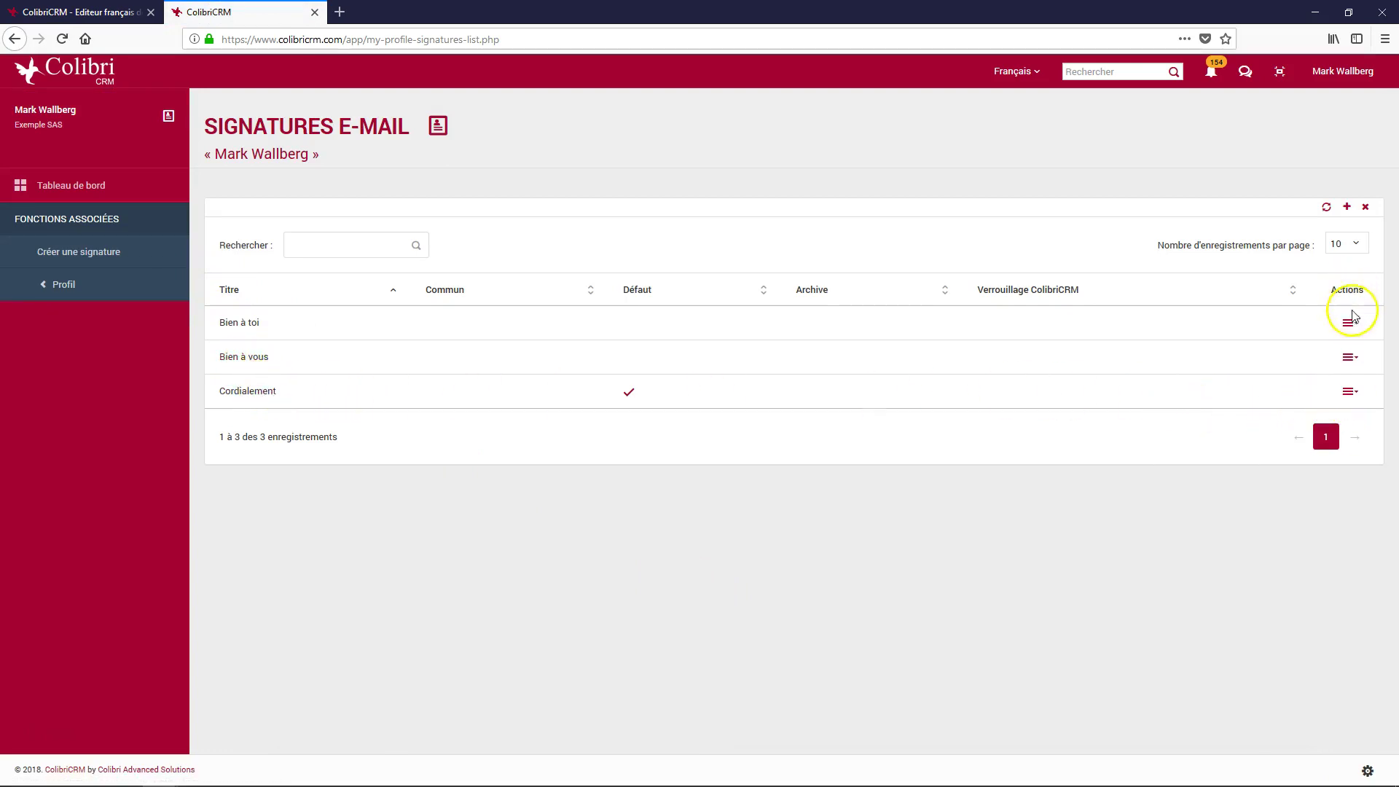
Examine the actions available for the "Cordialement" and "Bien à vous" signatures in the signature list
left_click(1350, 392)
left_click(1295, 344)
left_click(1274, 376)
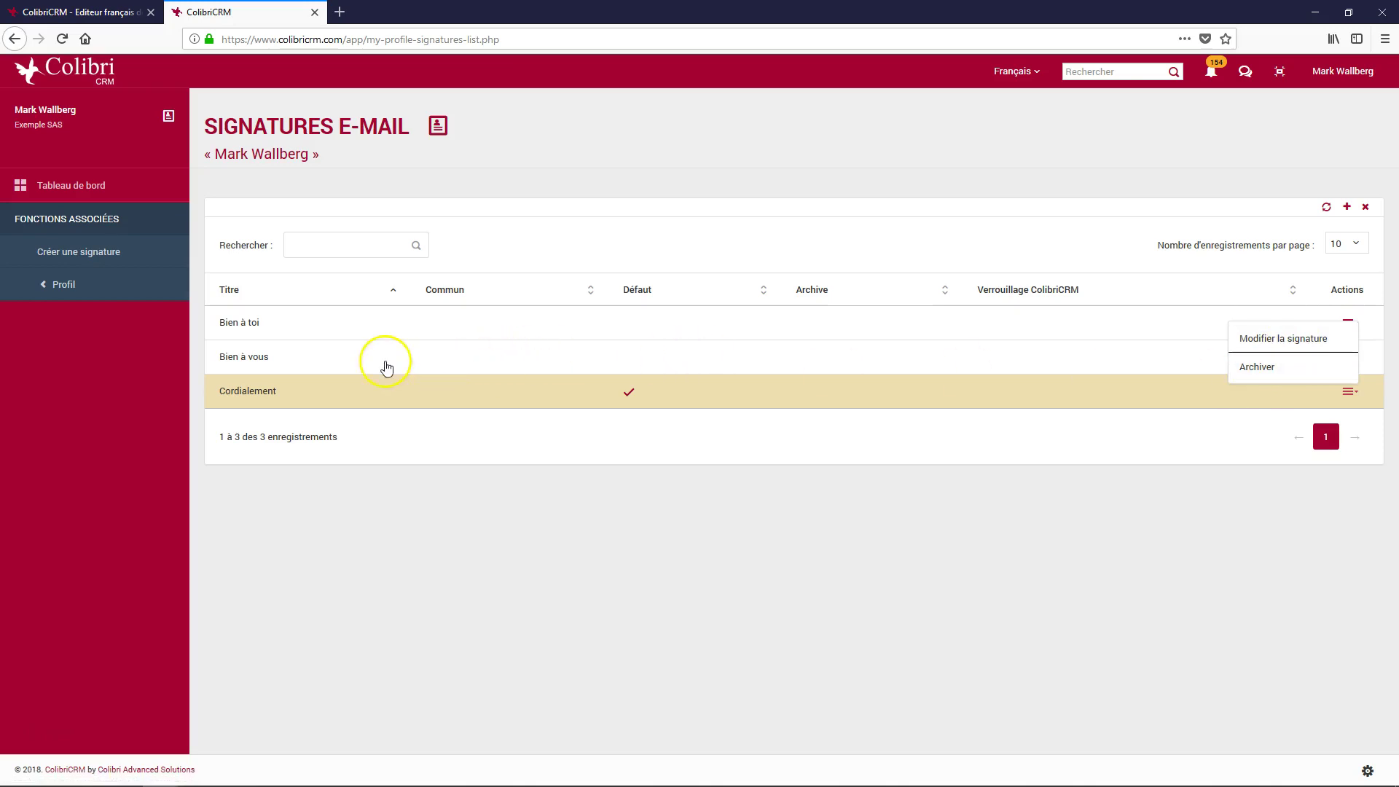
left_click(347, 364)
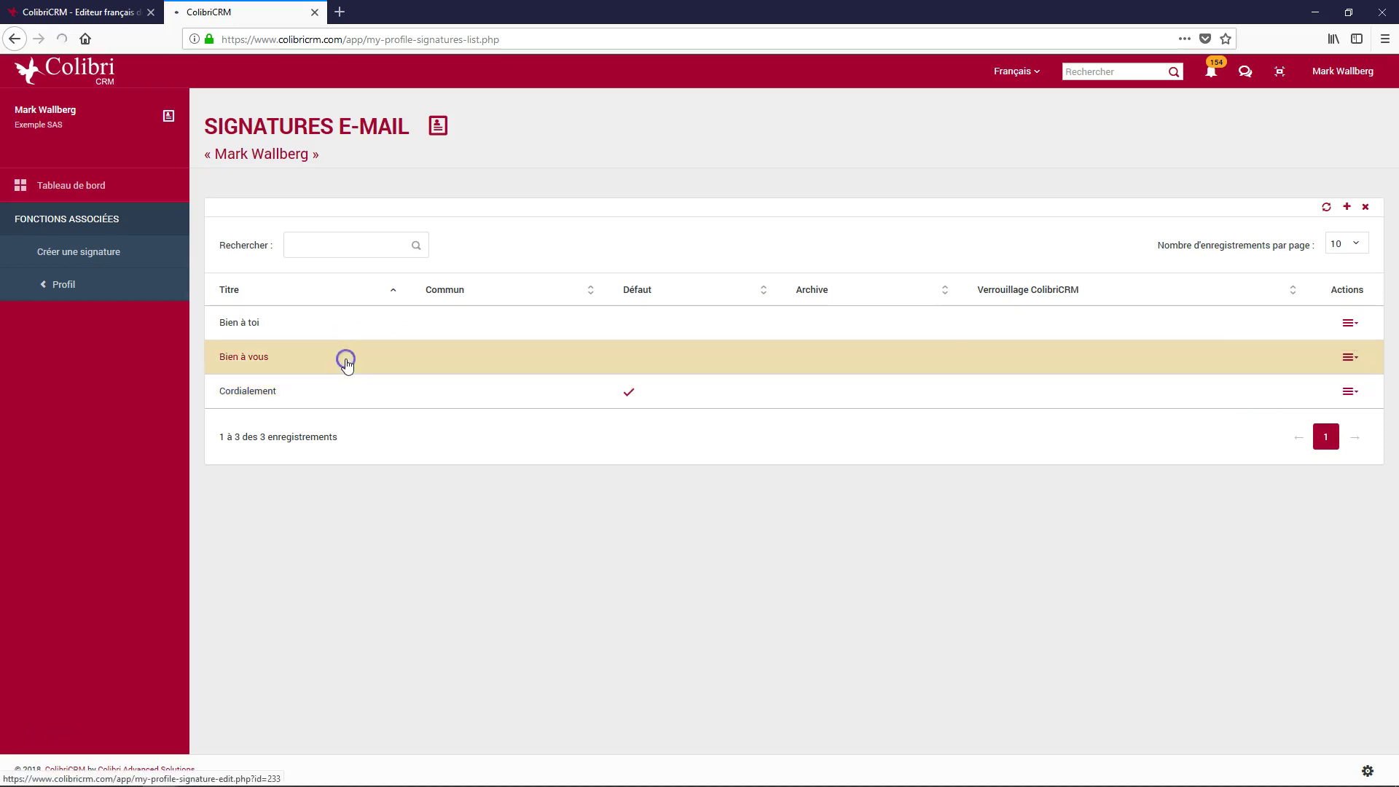
left_click(123, 255)
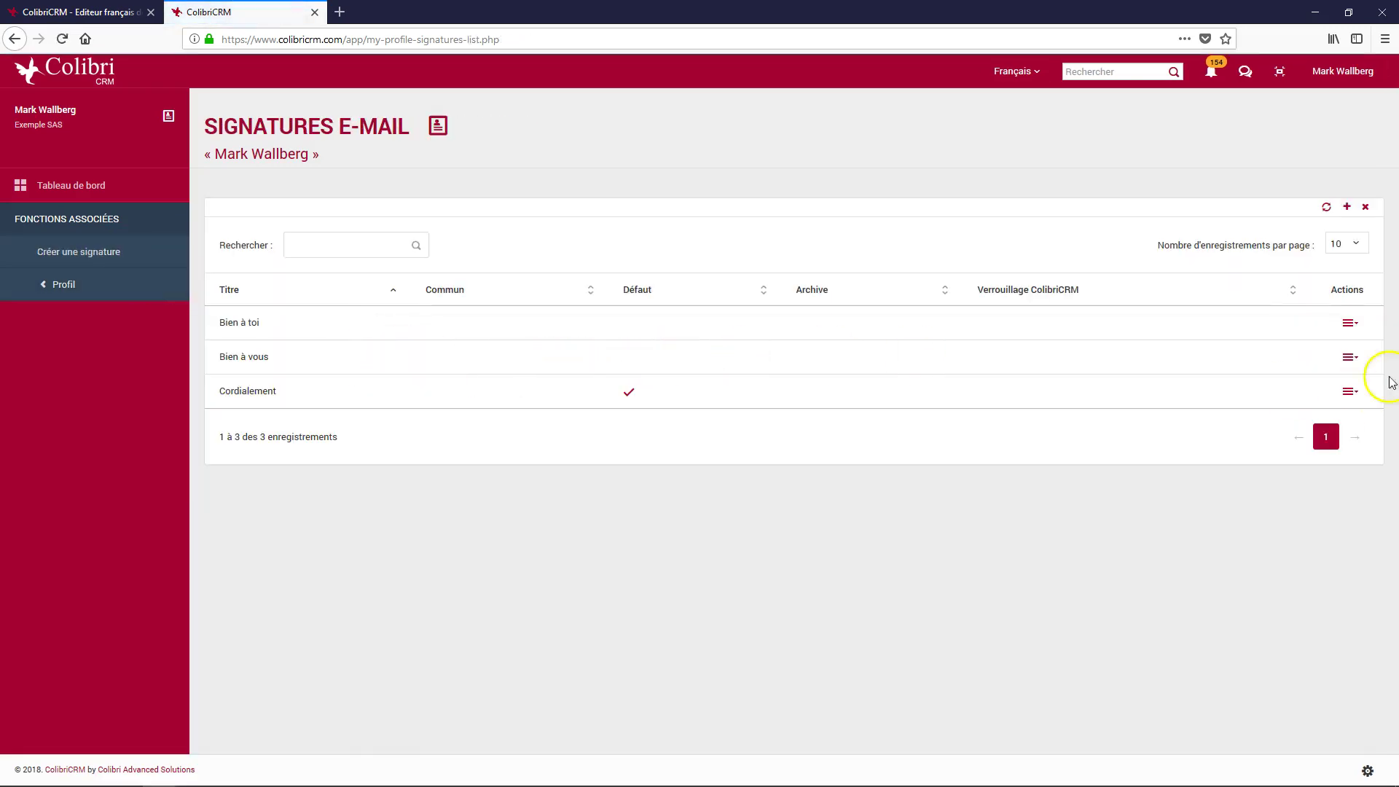
left_click(1349, 357)
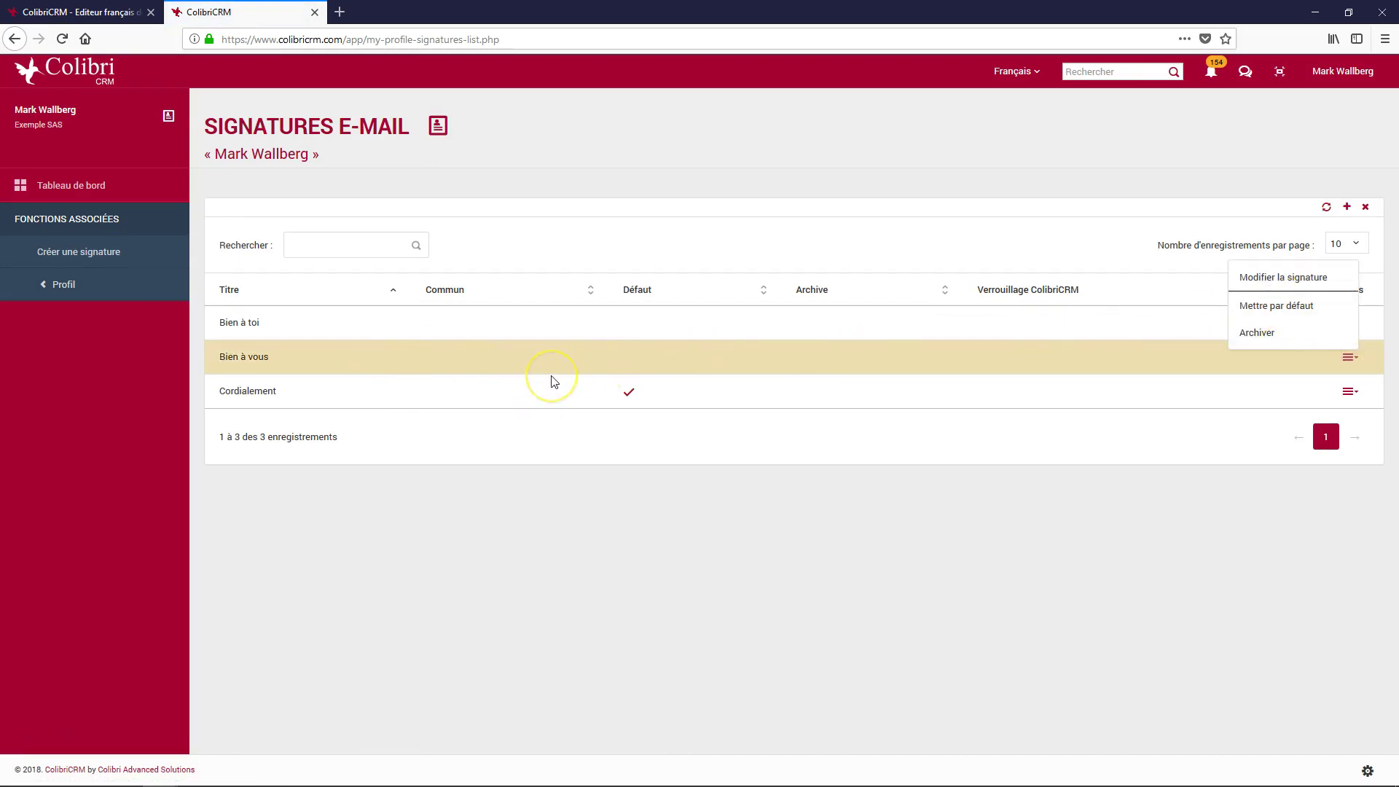
left_click(549, 470)
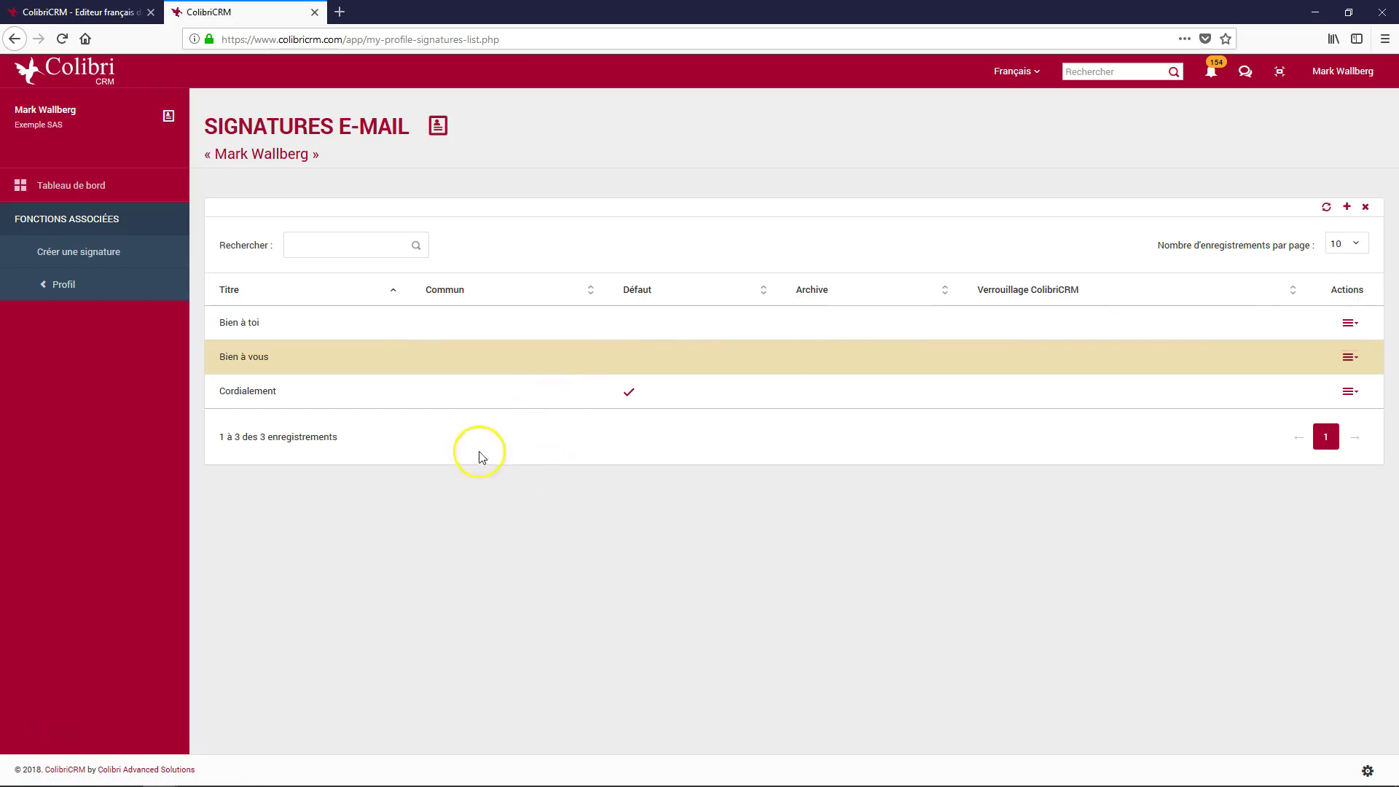
Search the CRM for "dug" from the dashboard and start an e-mail to the matching contact at HYATTOS GROUP SAS
left_click(99, 198)
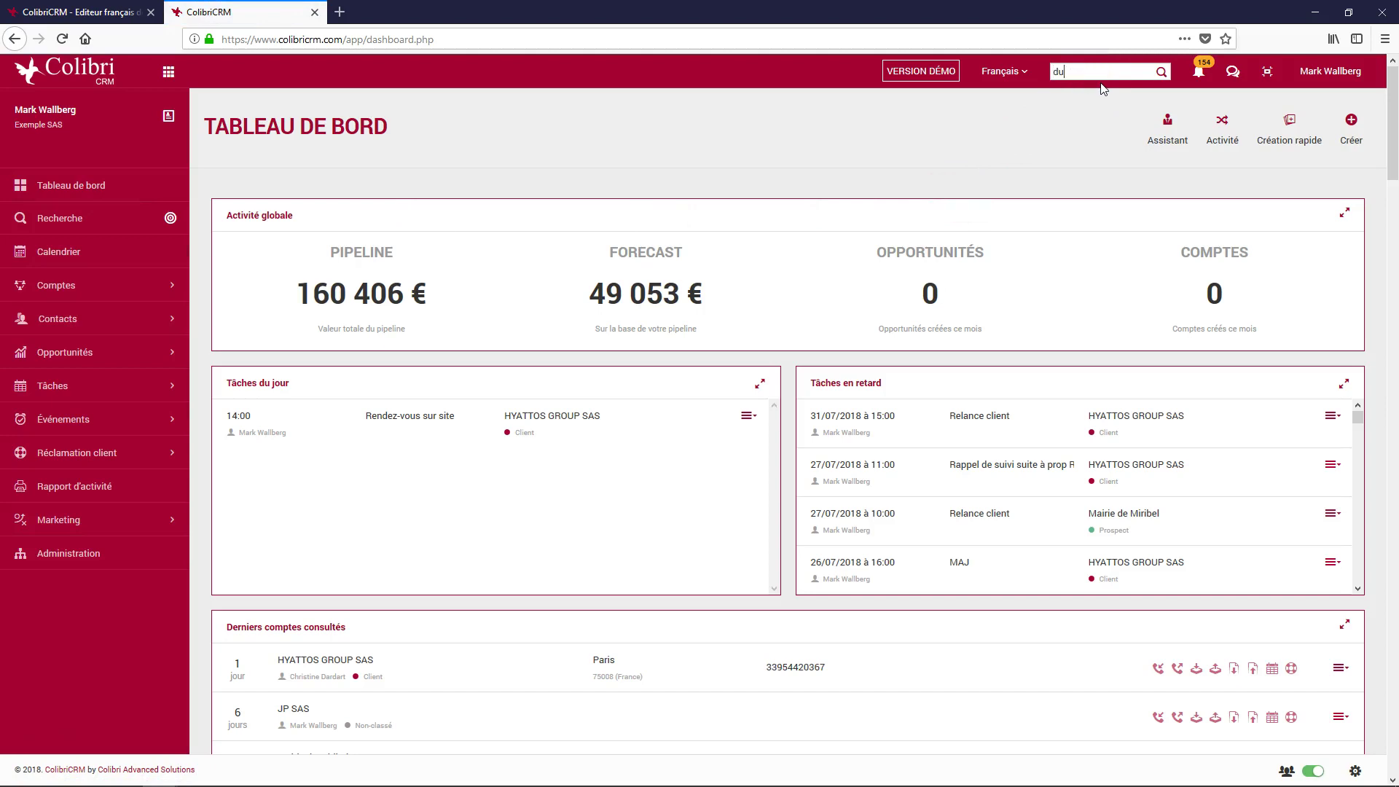
type("dug")
key("Return")
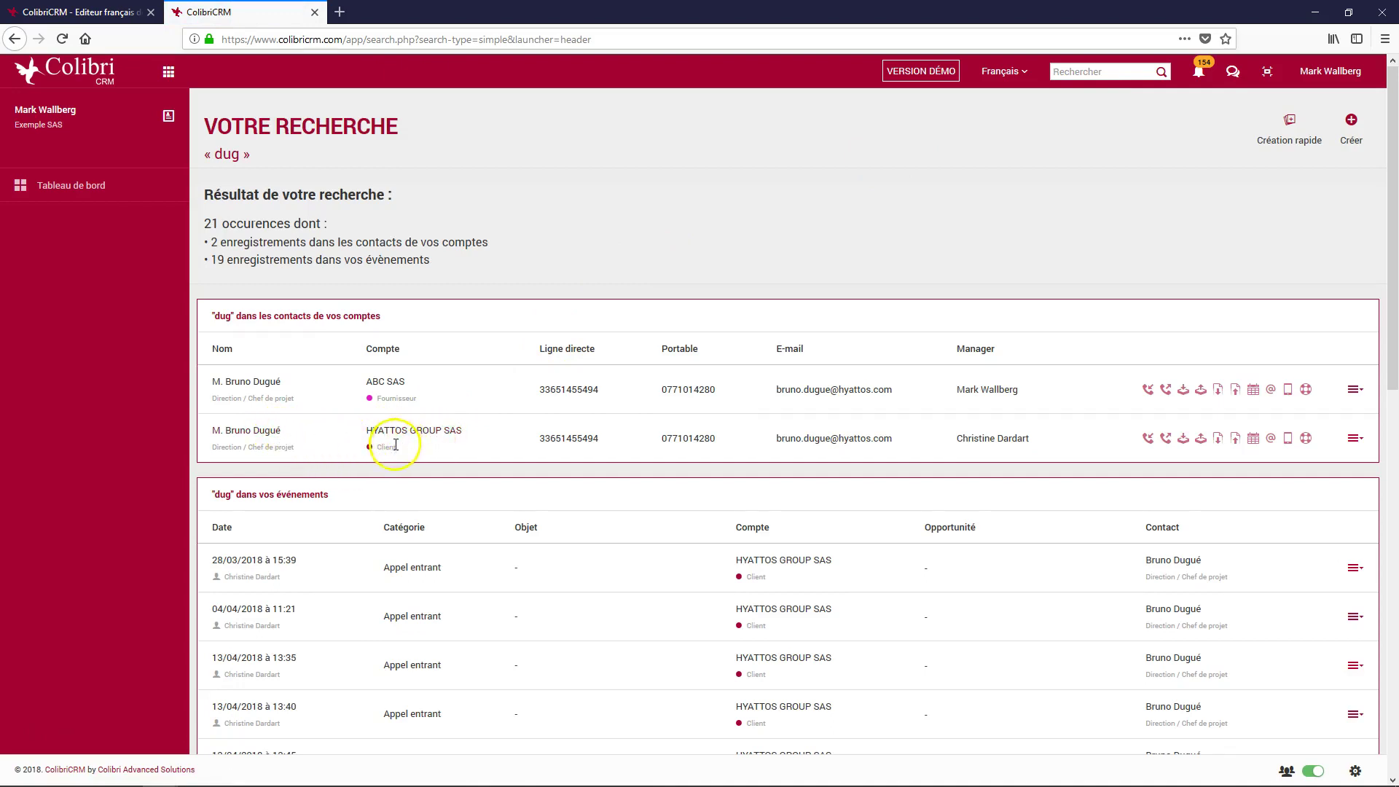
left_click(1272, 440)
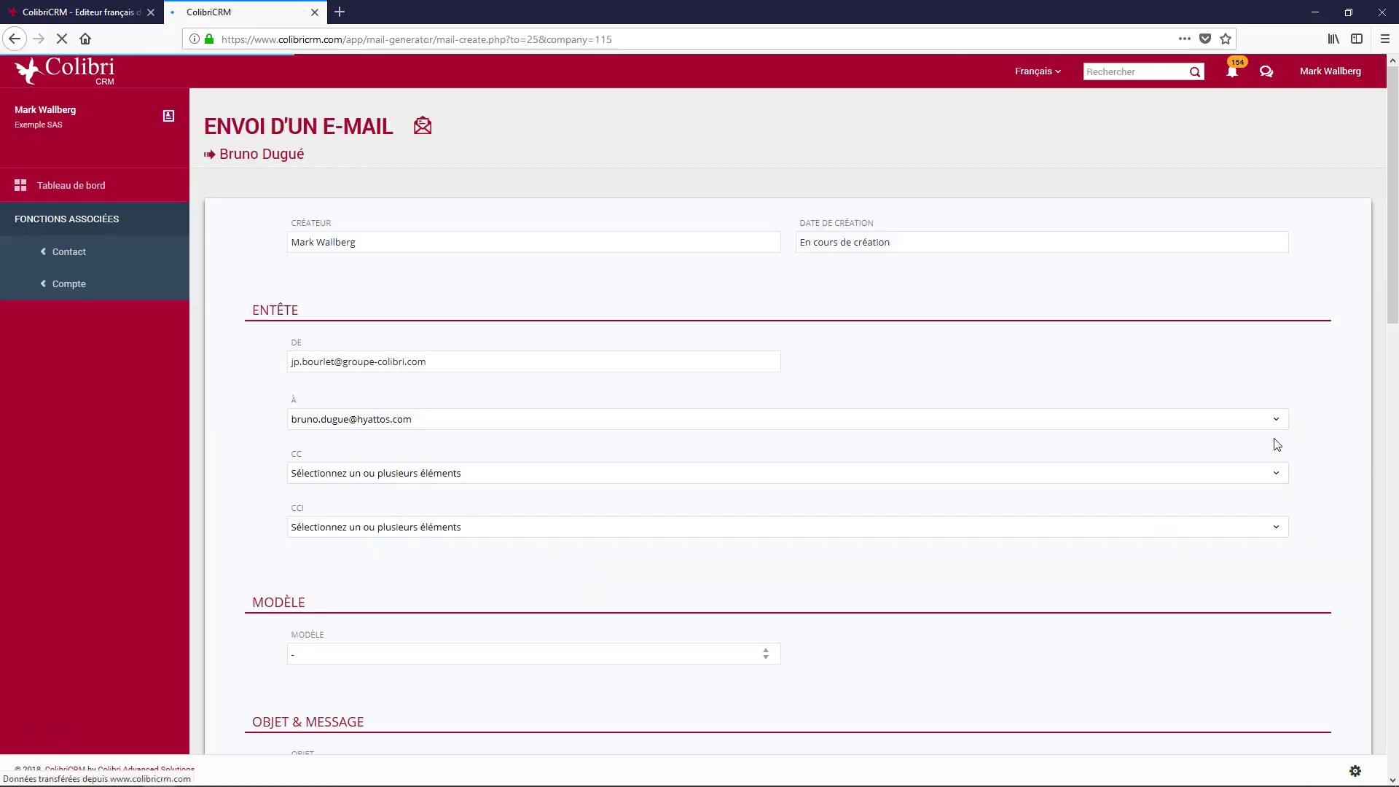
Check the e-mail's sender and recipient choices, and apply the template "RDV003 - Mail confirmation RDV sur site"
left_click(317, 362)
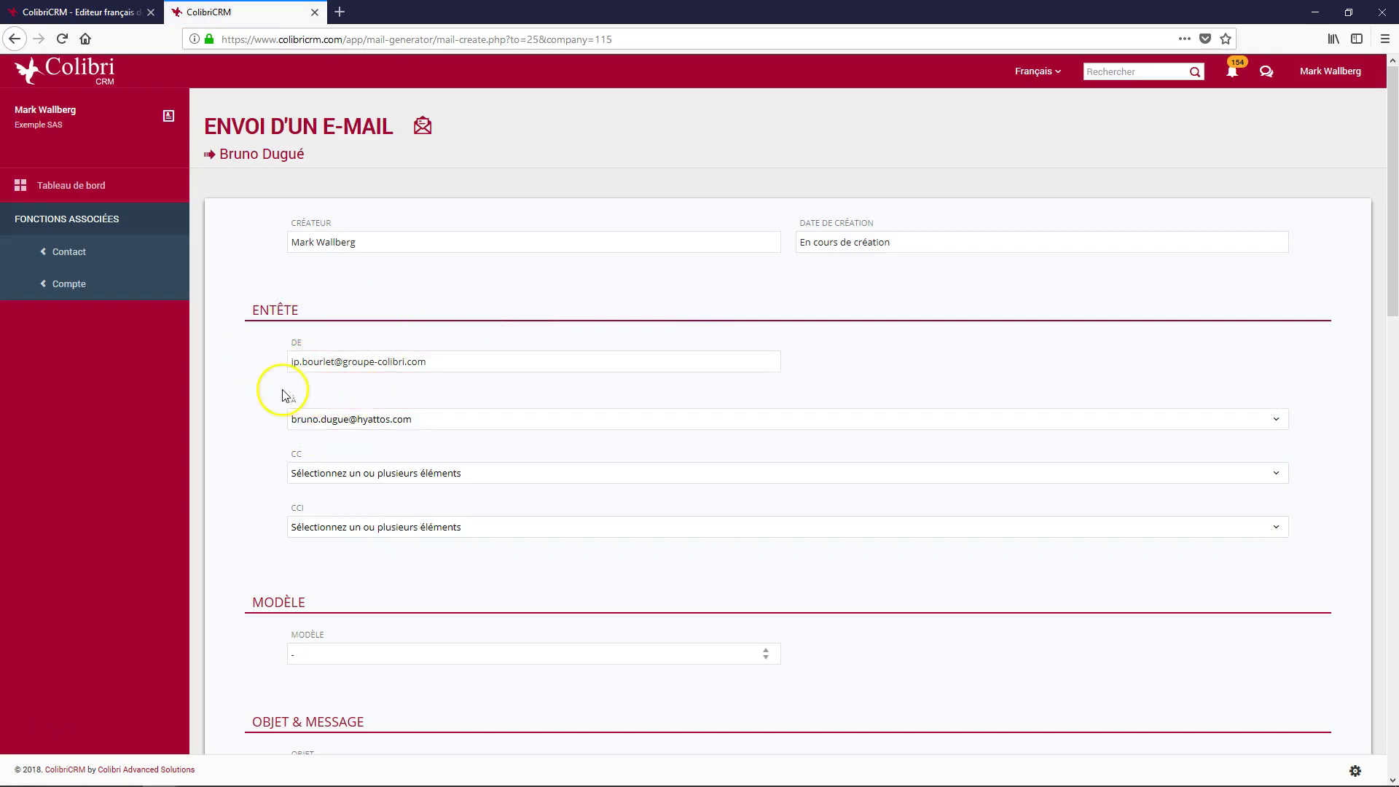
left_click(325, 422)
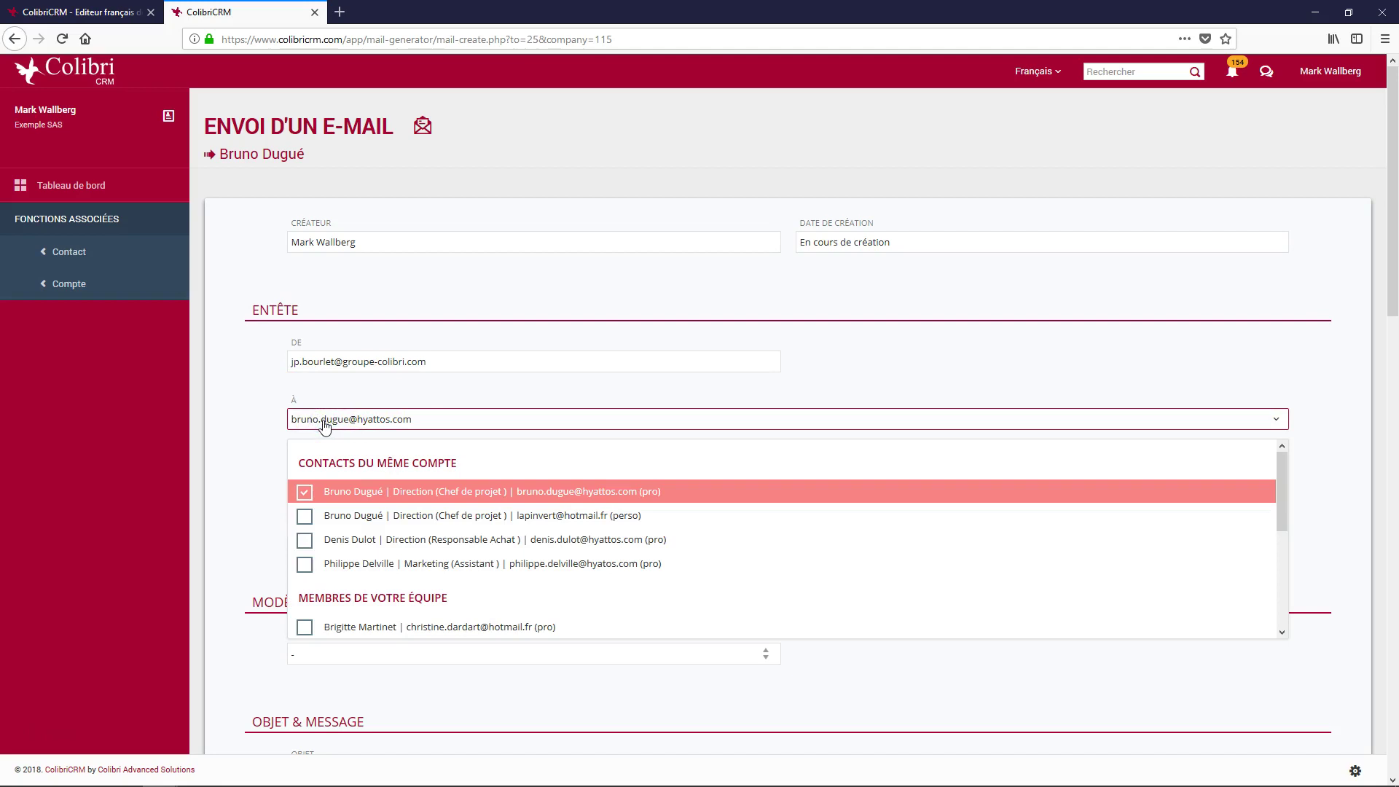
left_click(265, 430)
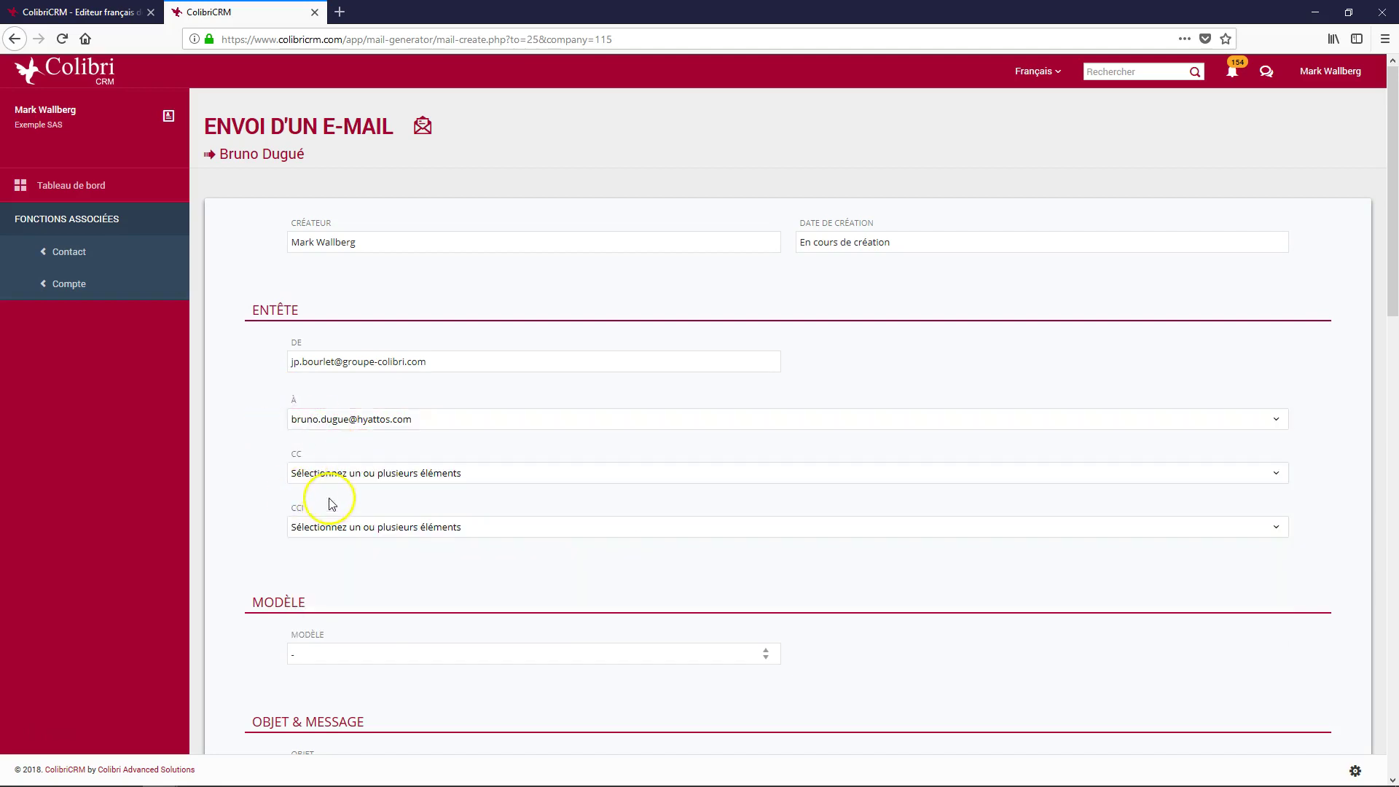
scroll(332, 510, "down", 3)
left_click(376, 406)
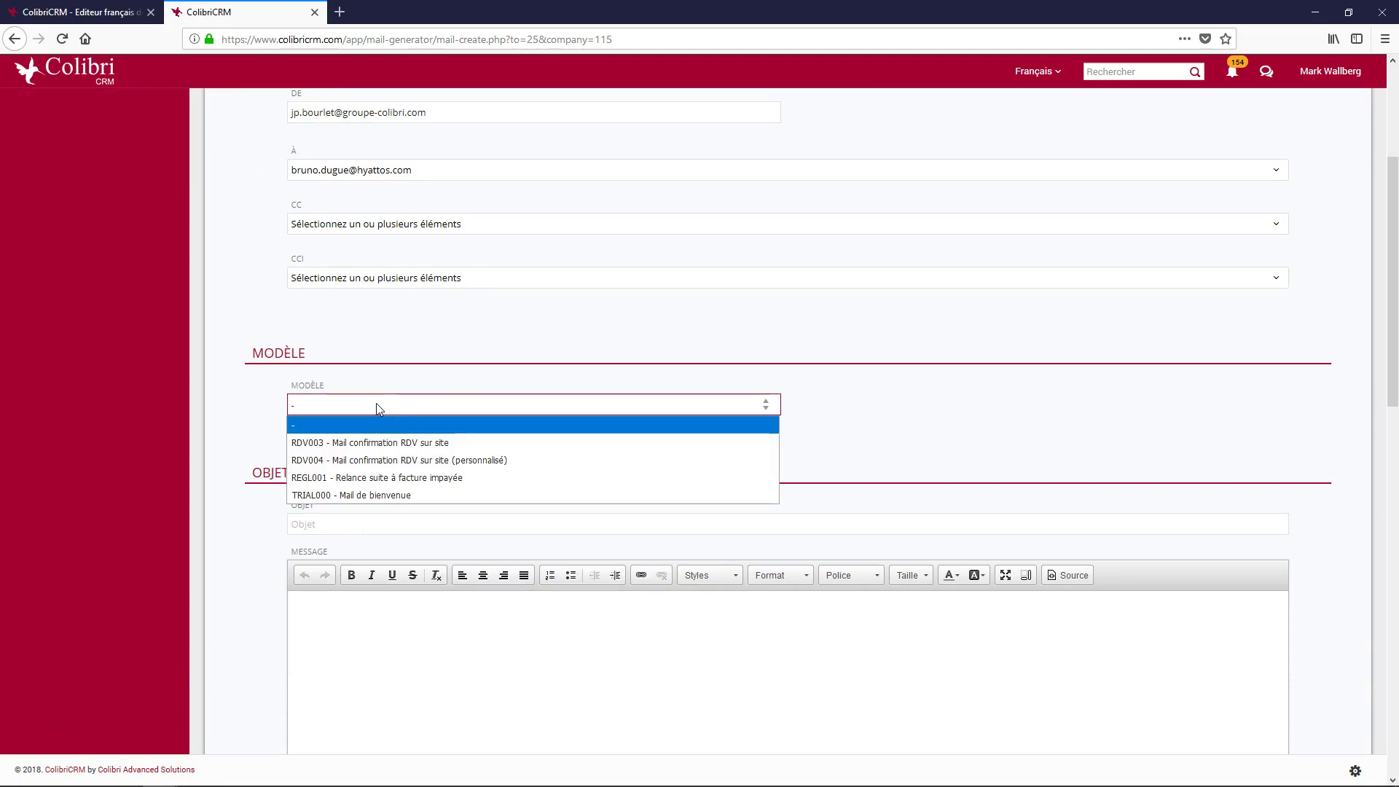
left_click(371, 441)
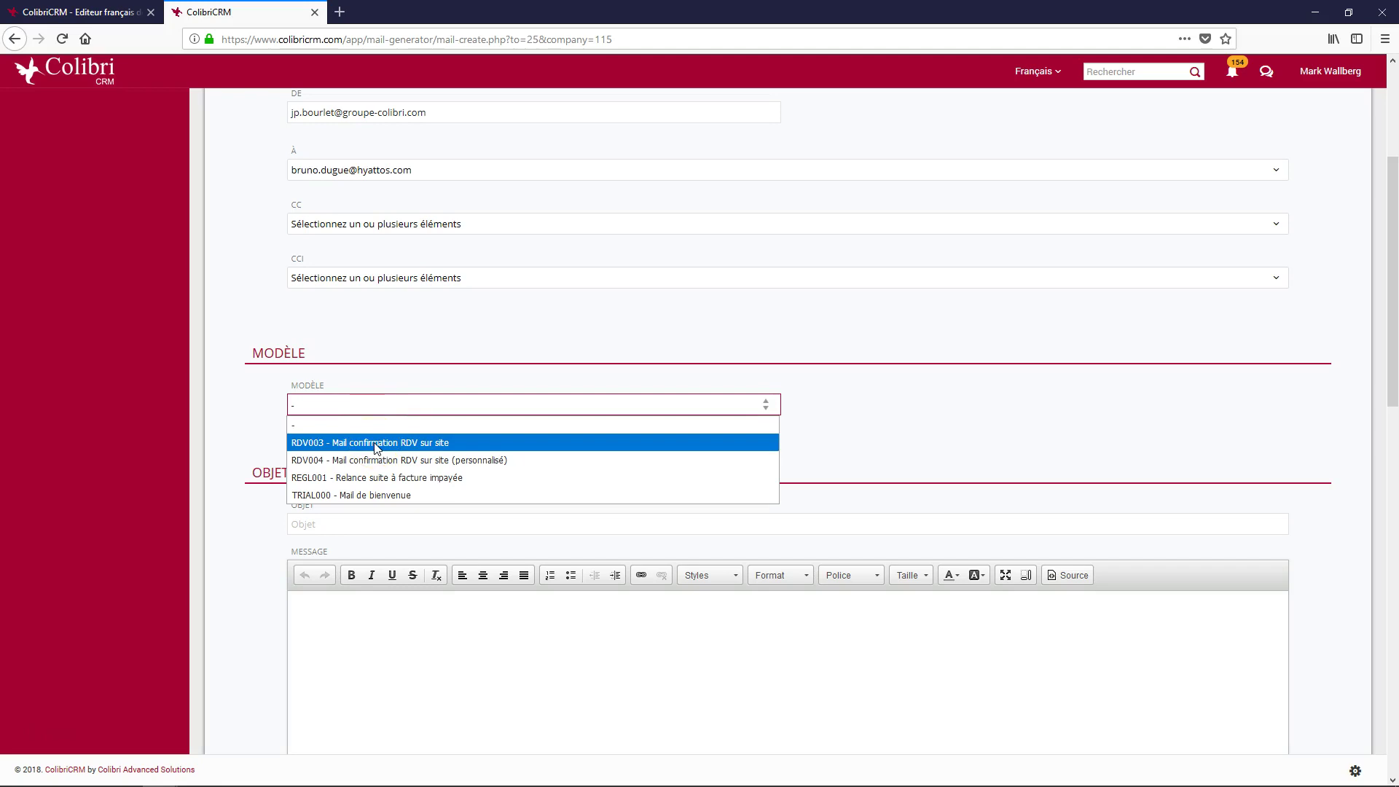
left_click(376, 447)
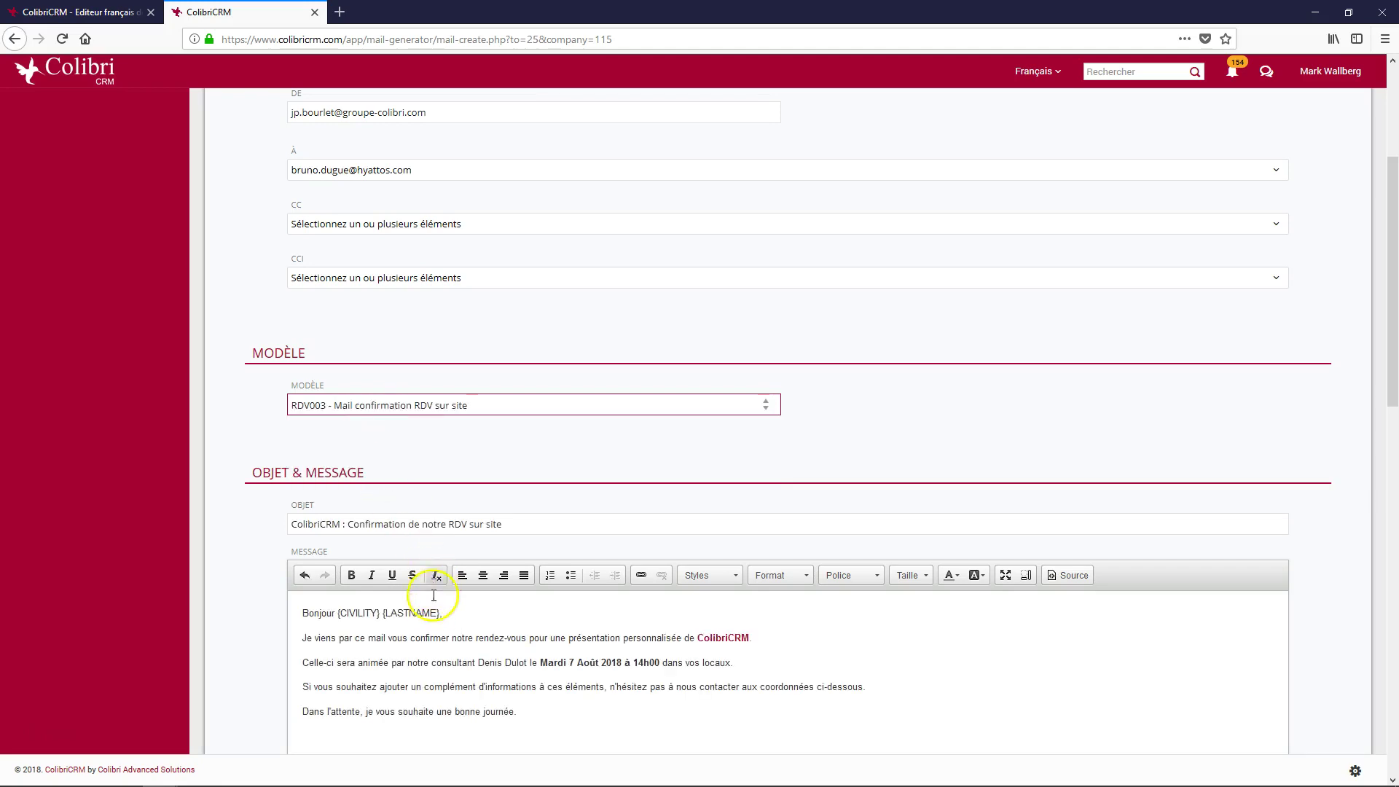
Review the e-mail's message, set its signature to "Bien à vous" and generate the e-mail preview
scroll(430, 618, "down", 5)
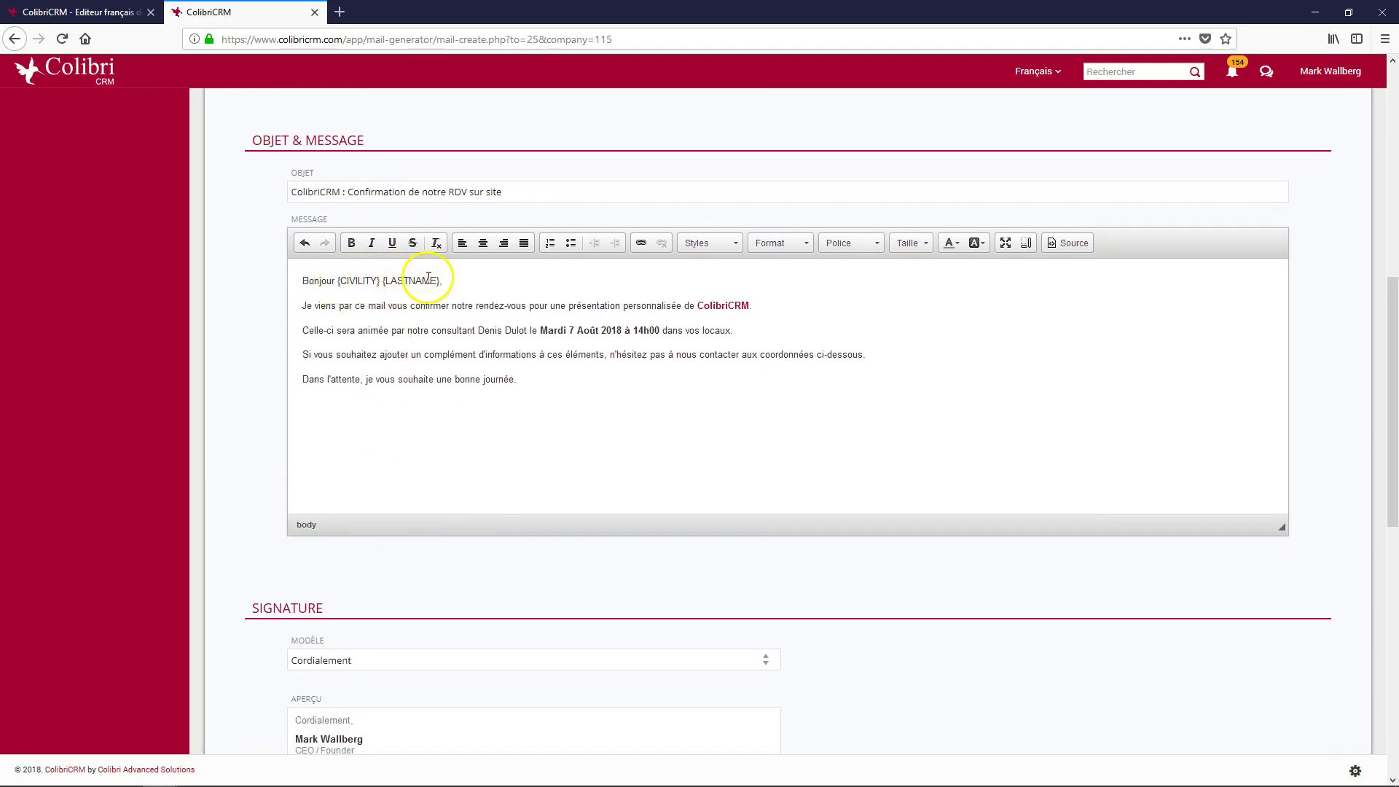
scroll(448, 394, "down", 4)
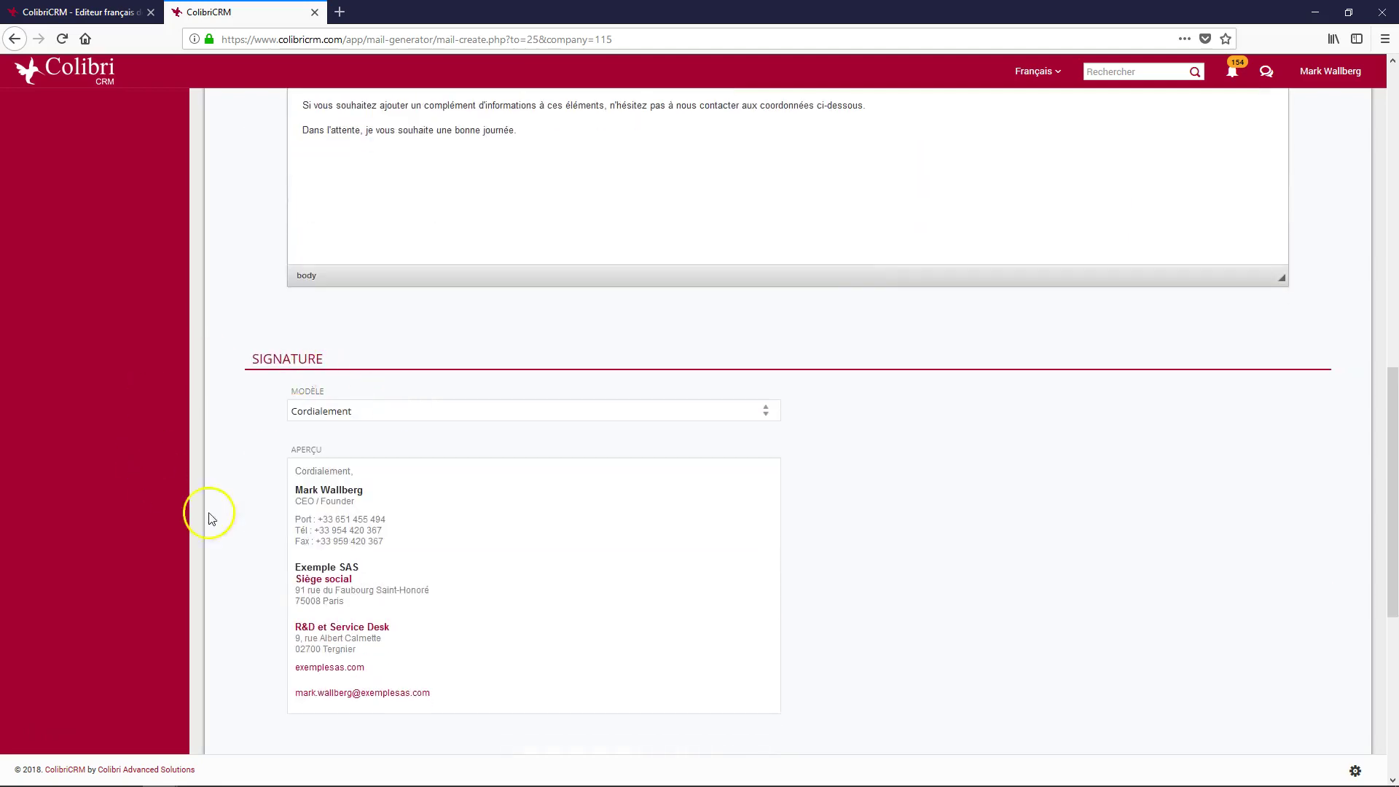
left_click(324, 417)
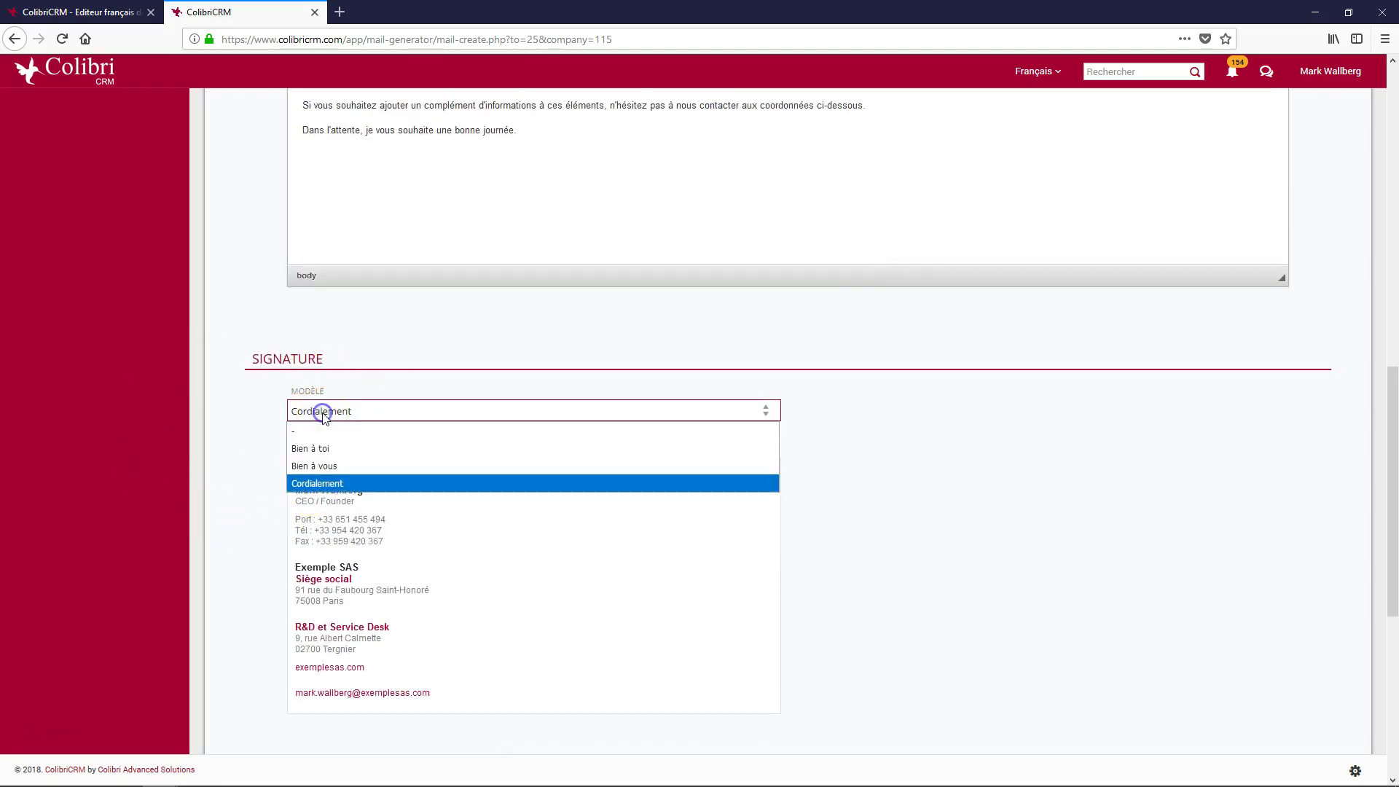
left_click(327, 464)
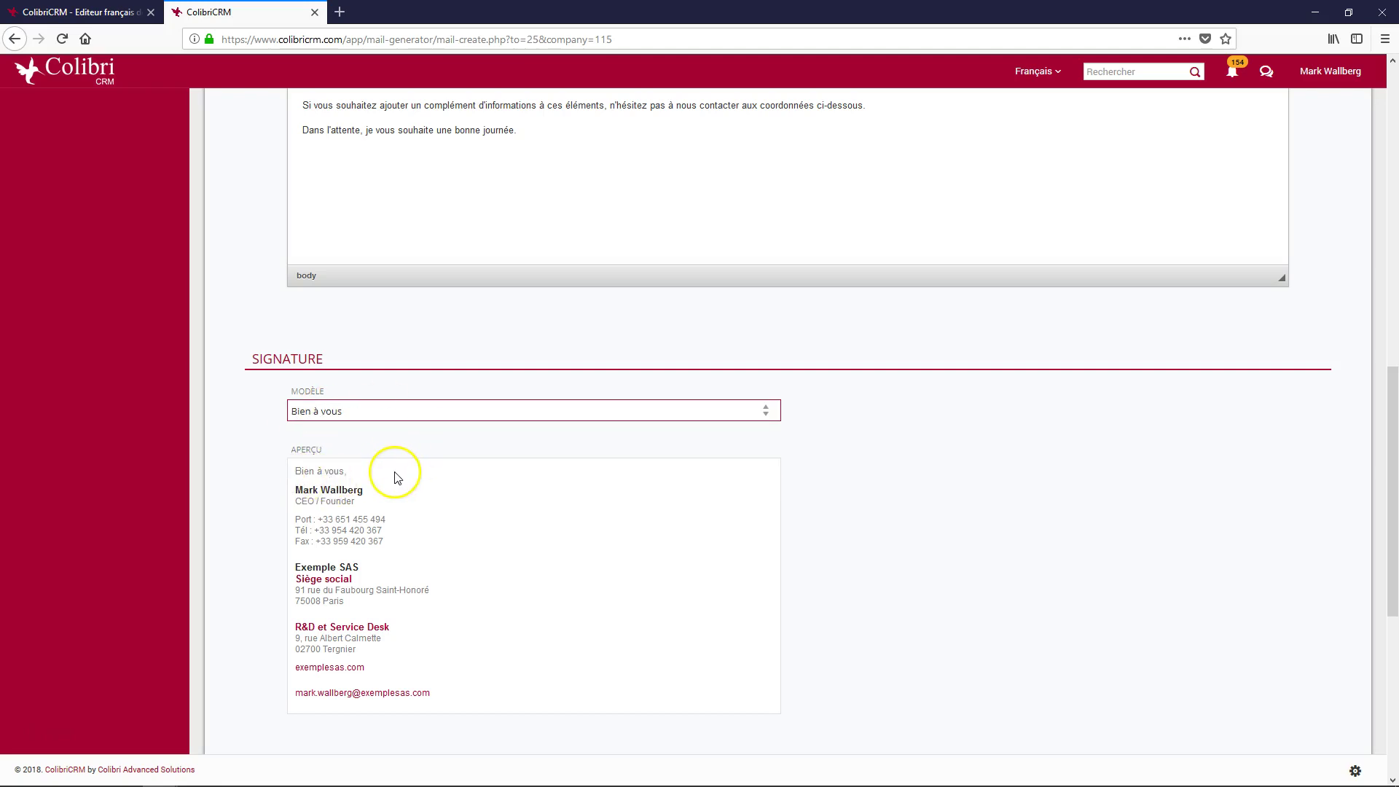
scroll(403, 475, "down", 6)
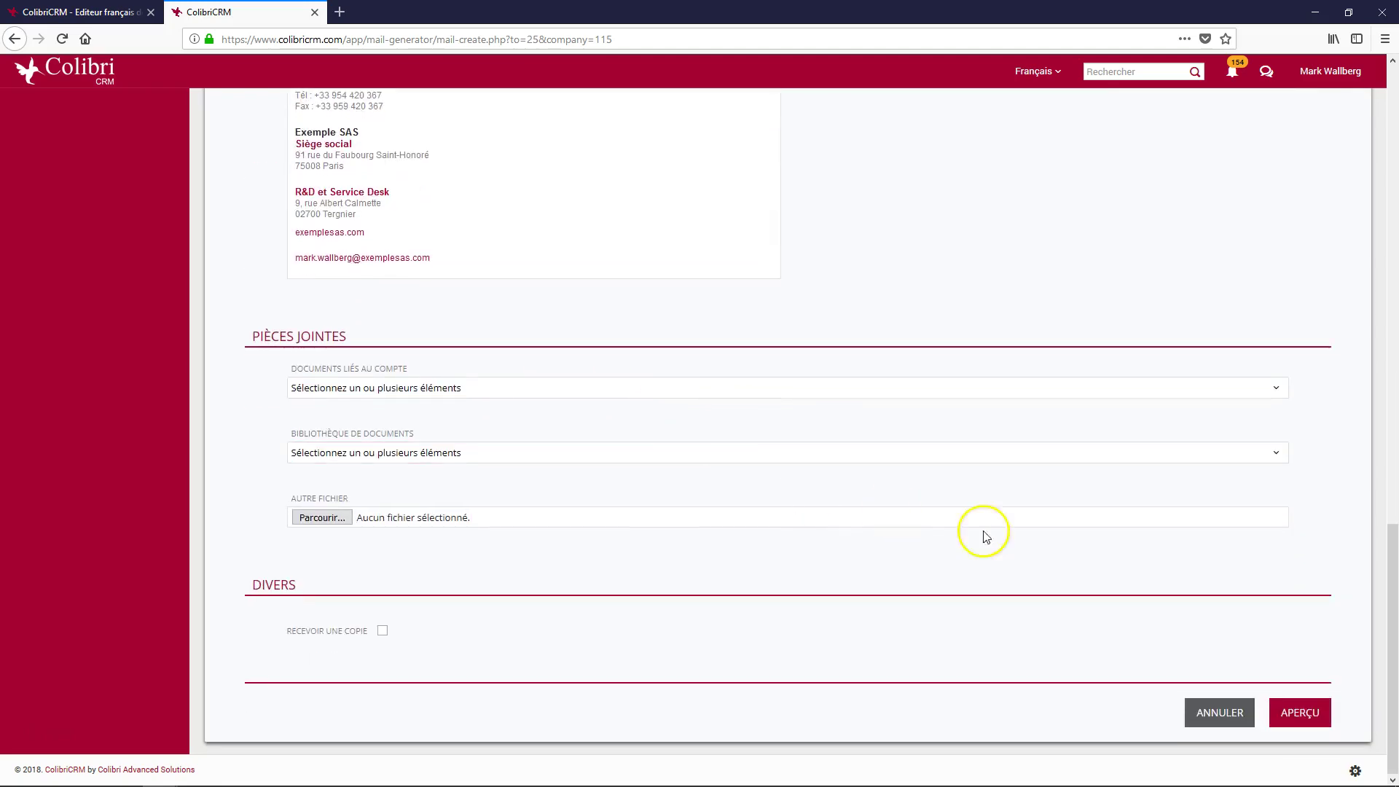
left_click(1291, 712)
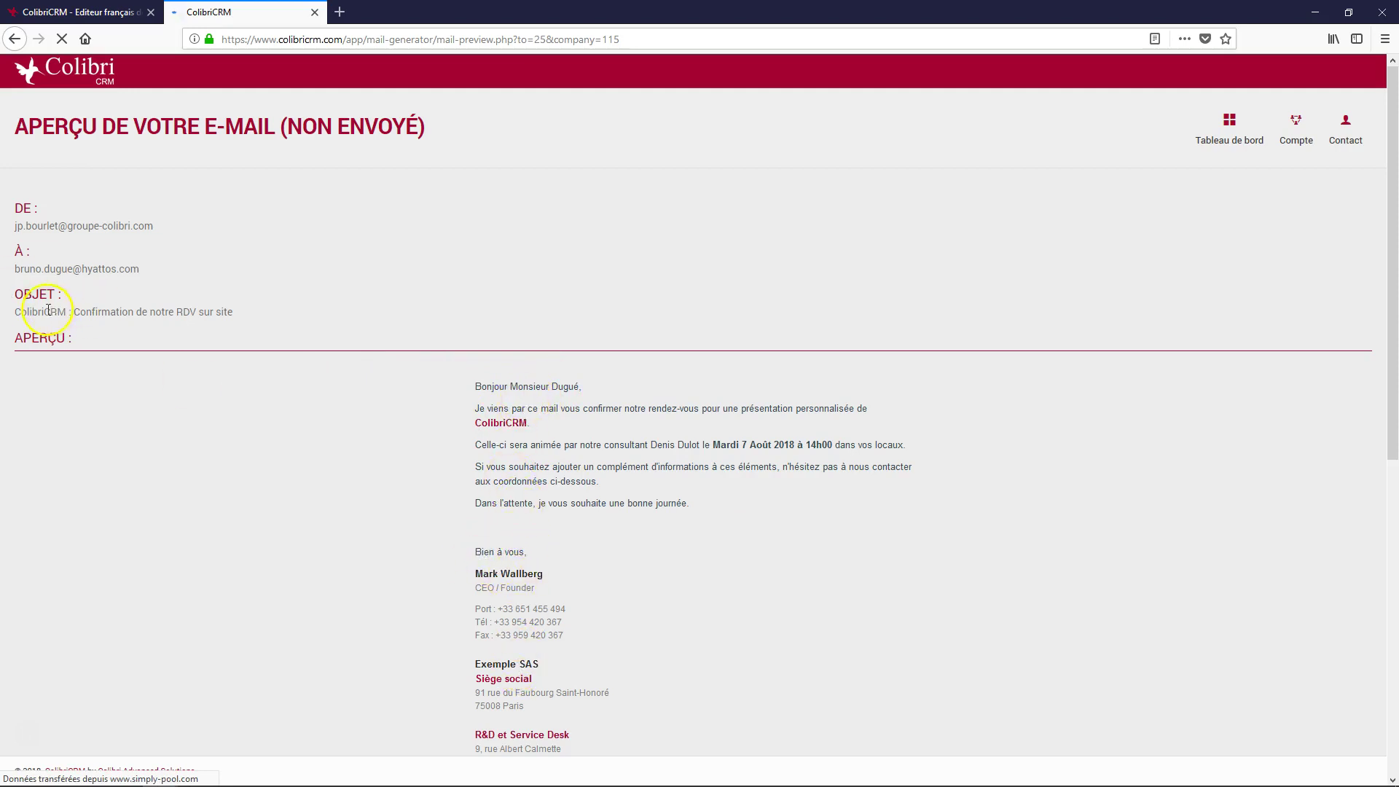
Go to the administration's list of all users and open the modules and features settings of the user whose function is Assistant
left_click(1238, 137)
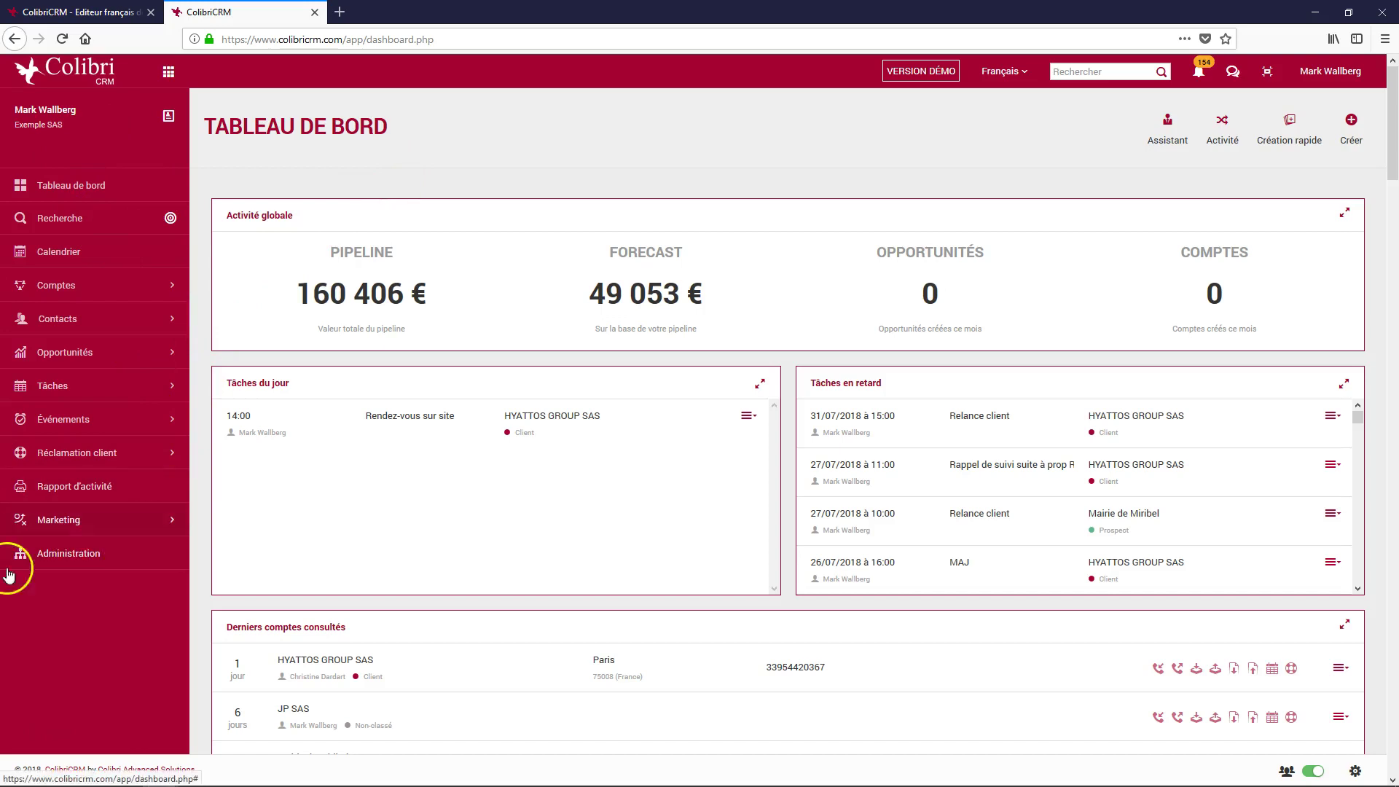
left_click(29, 556)
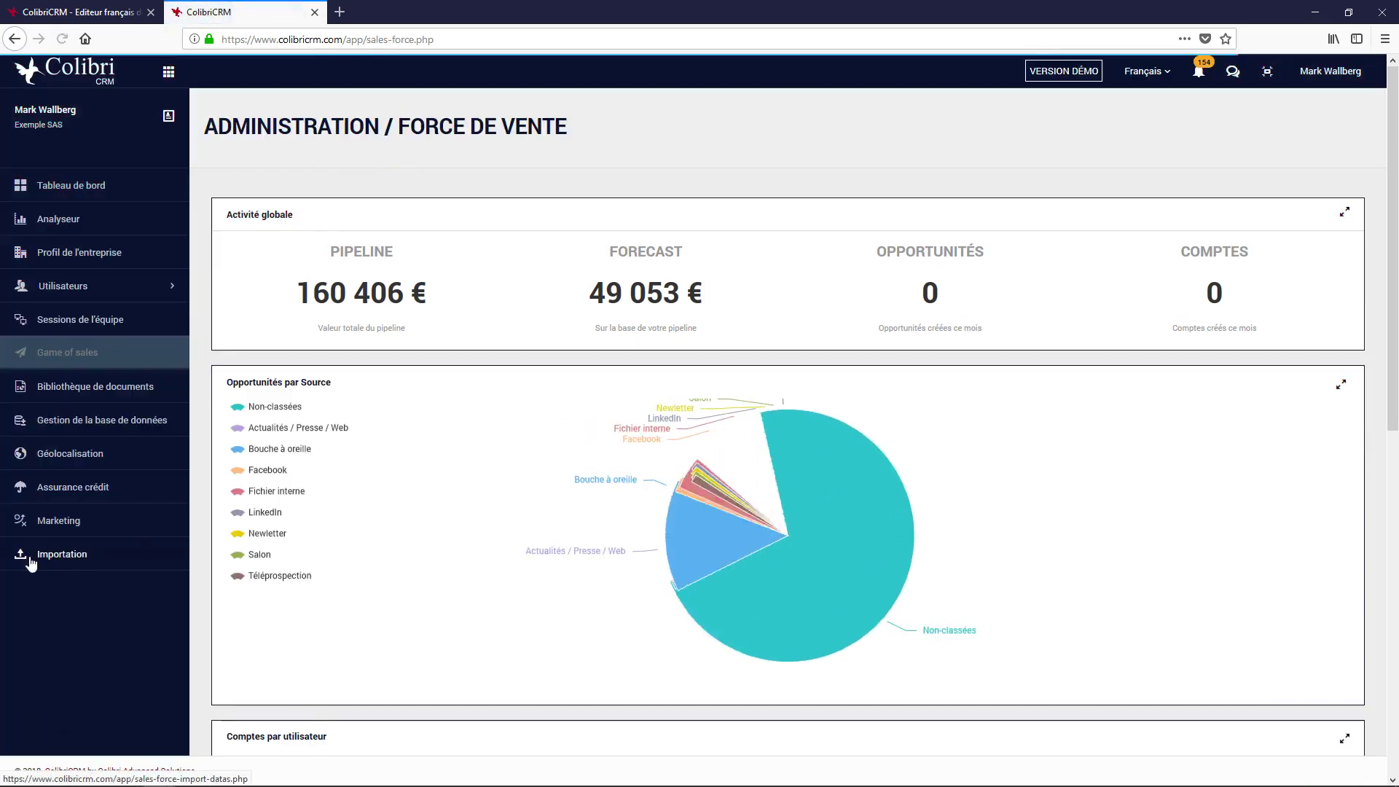
left_click(67, 297)
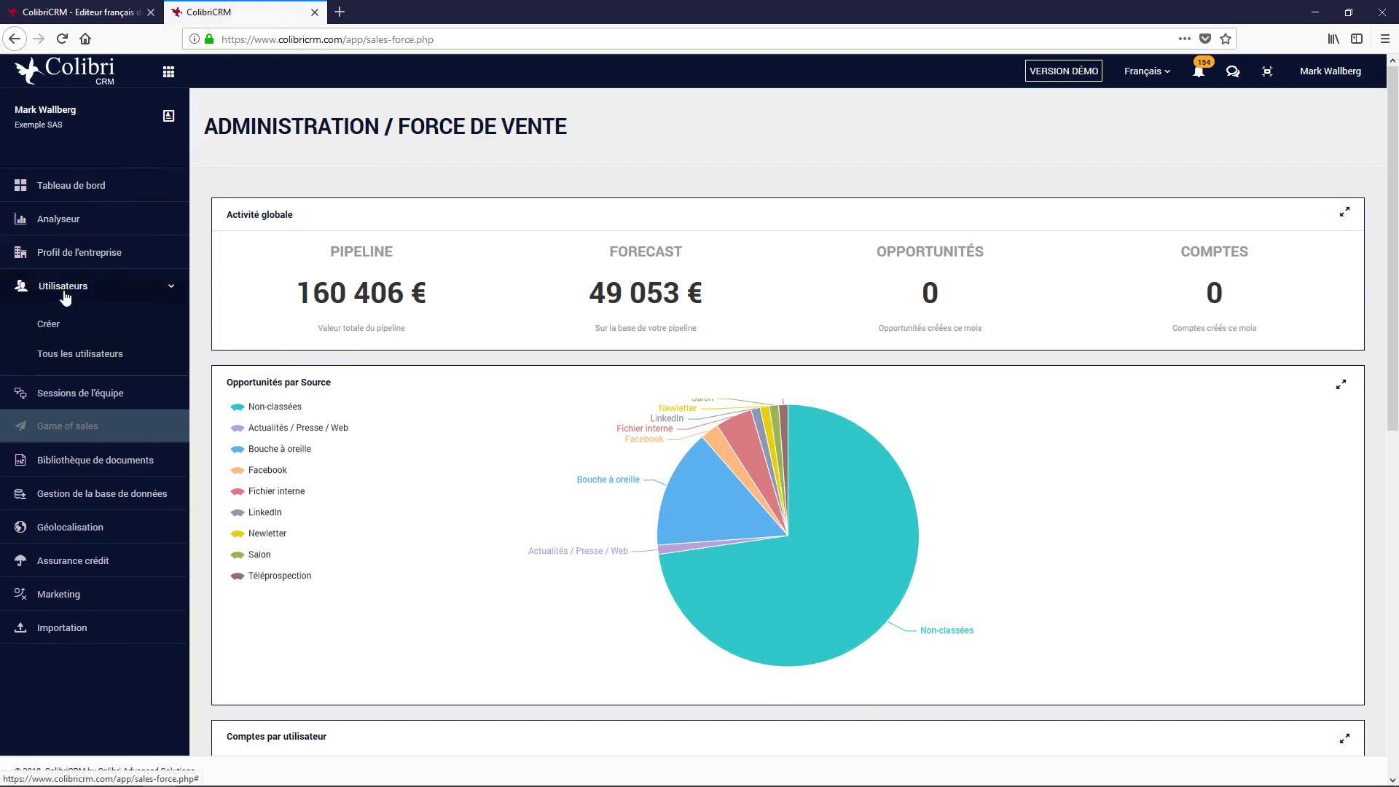
left_click(63, 353)
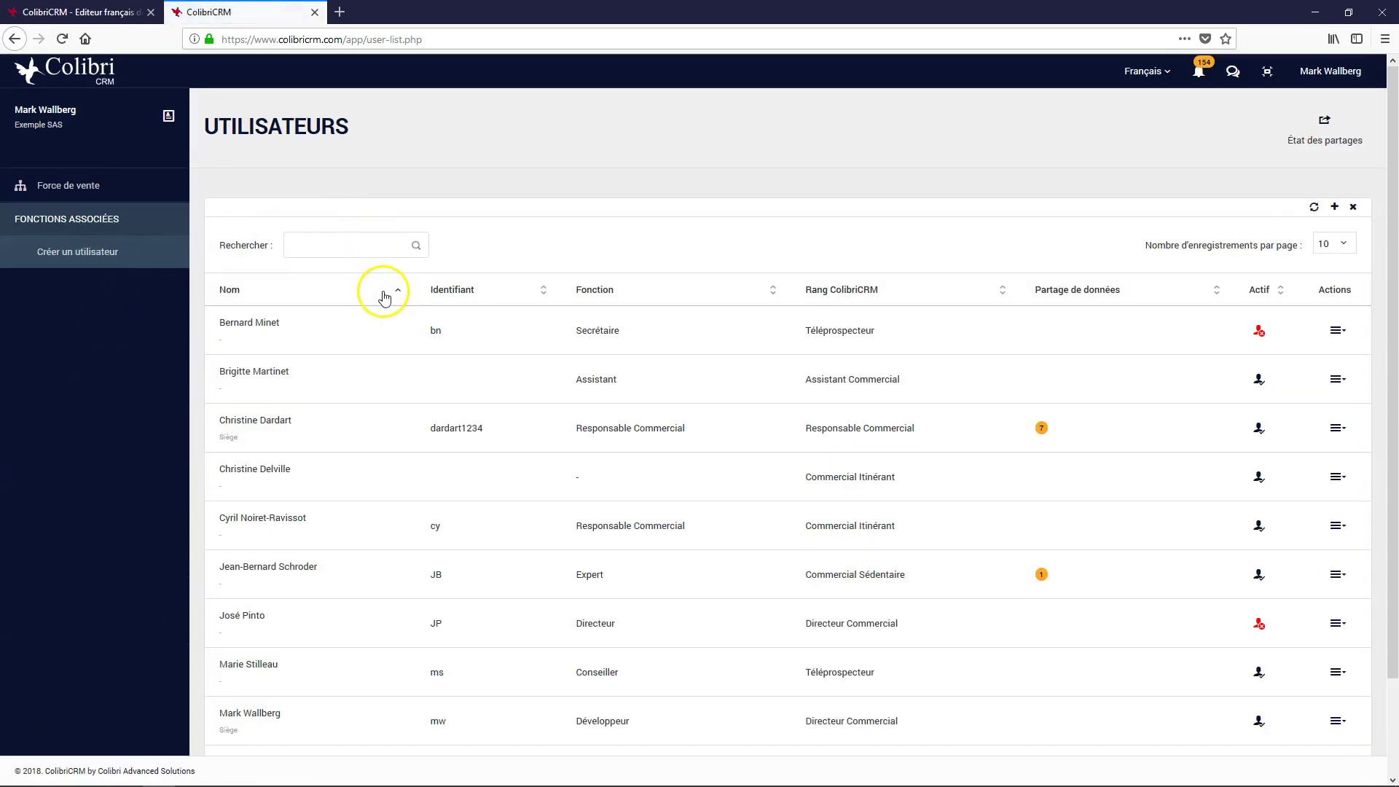
left_click(255, 372)
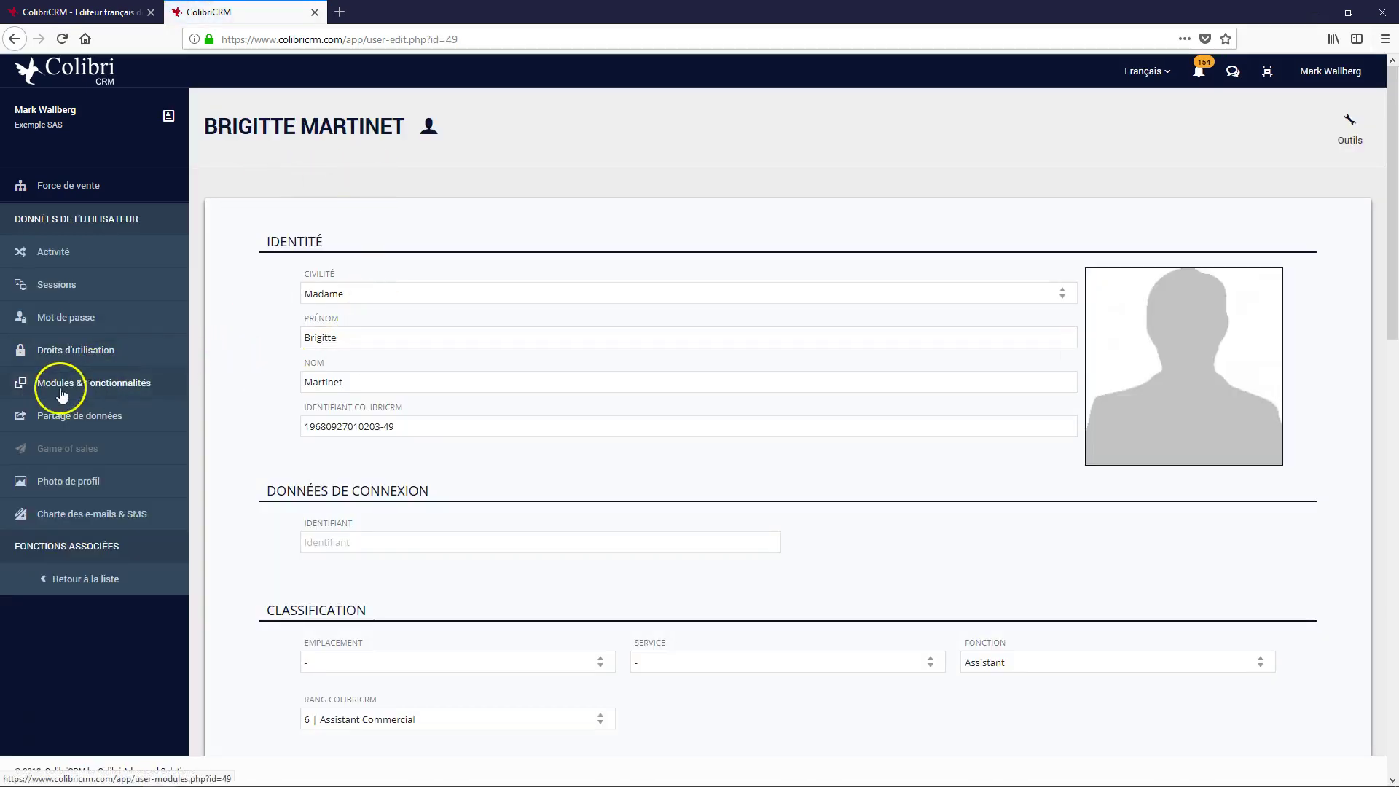
left_click(86, 392)
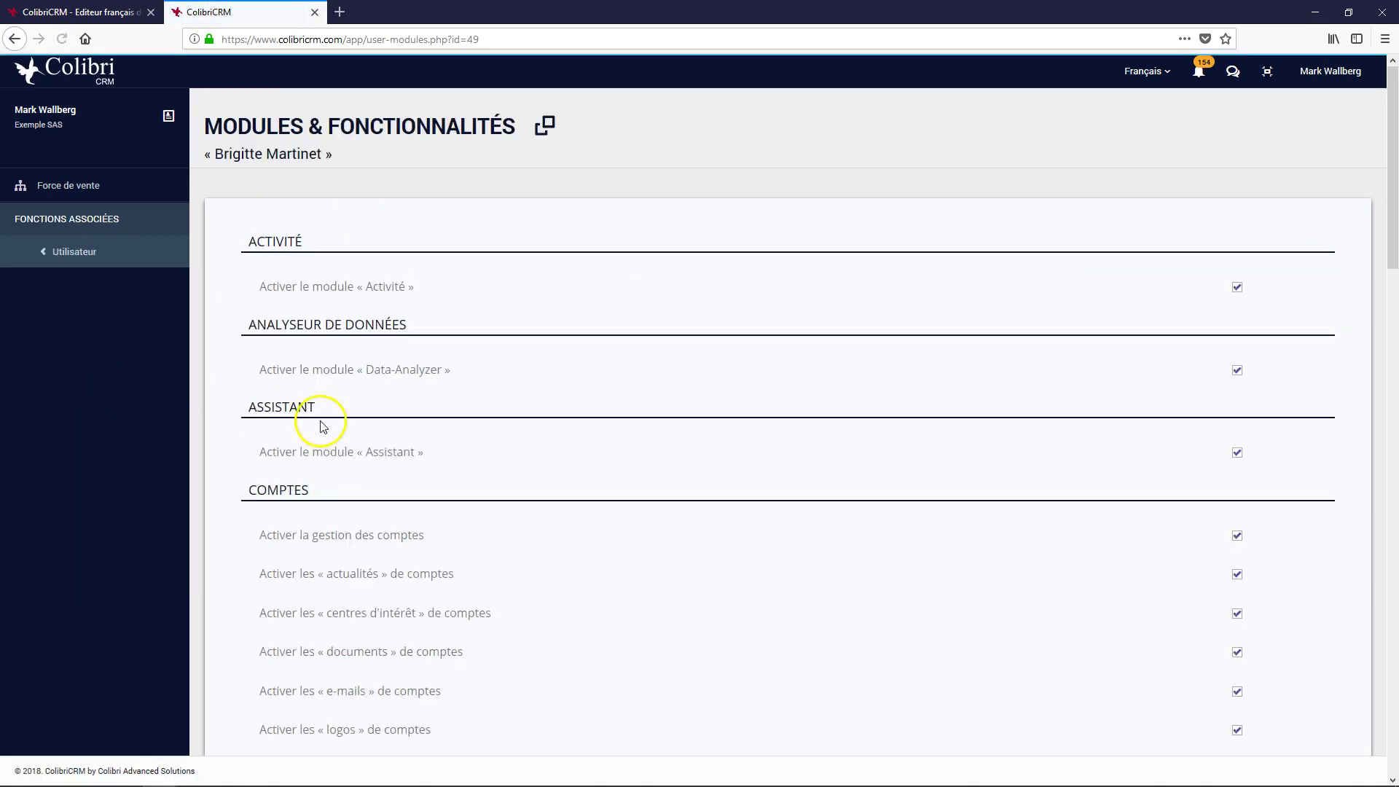
Deactivate the "Signatures e-mail" module for this user and update the module settings
scroll(325, 434, "down", 5)
scroll(329, 438, "down", 10)
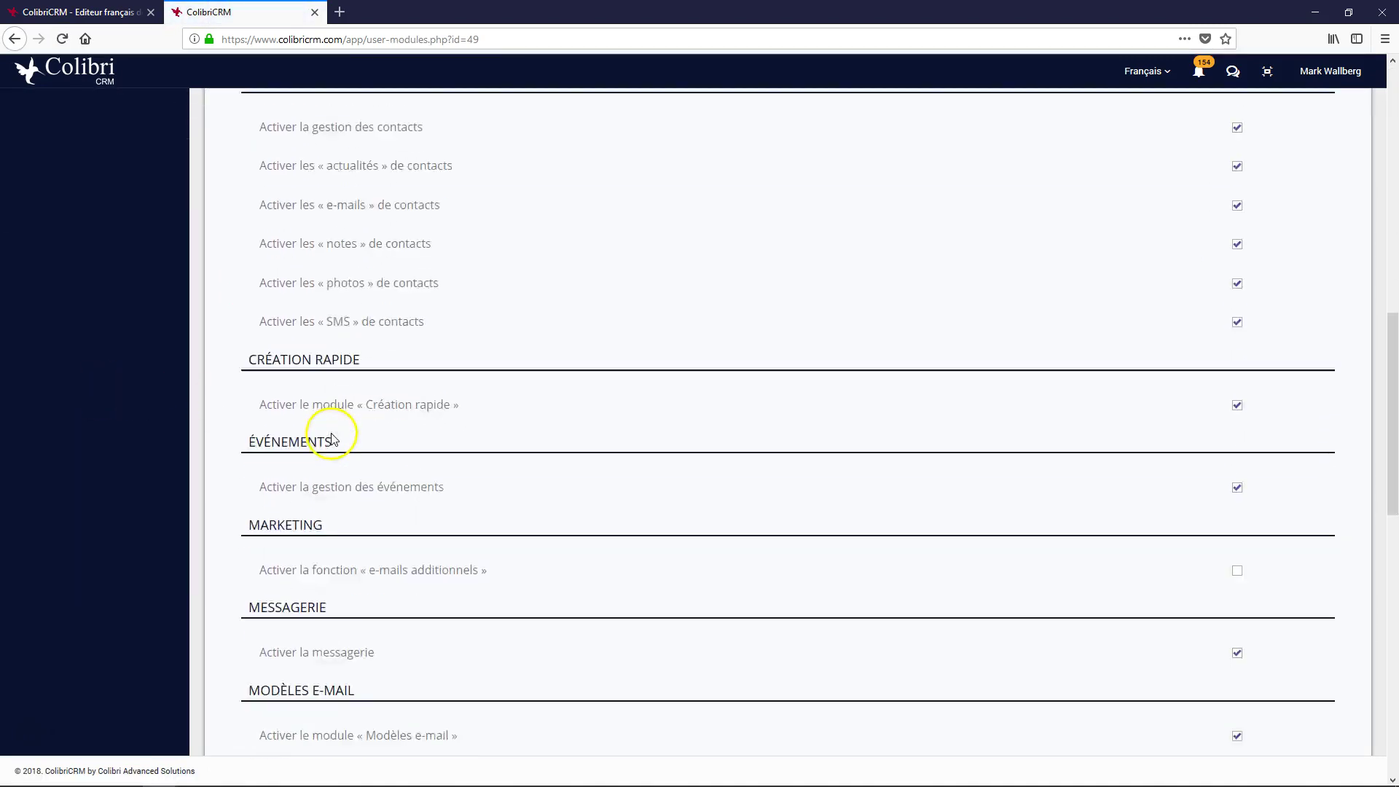
scroll(336, 437, "down", 7)
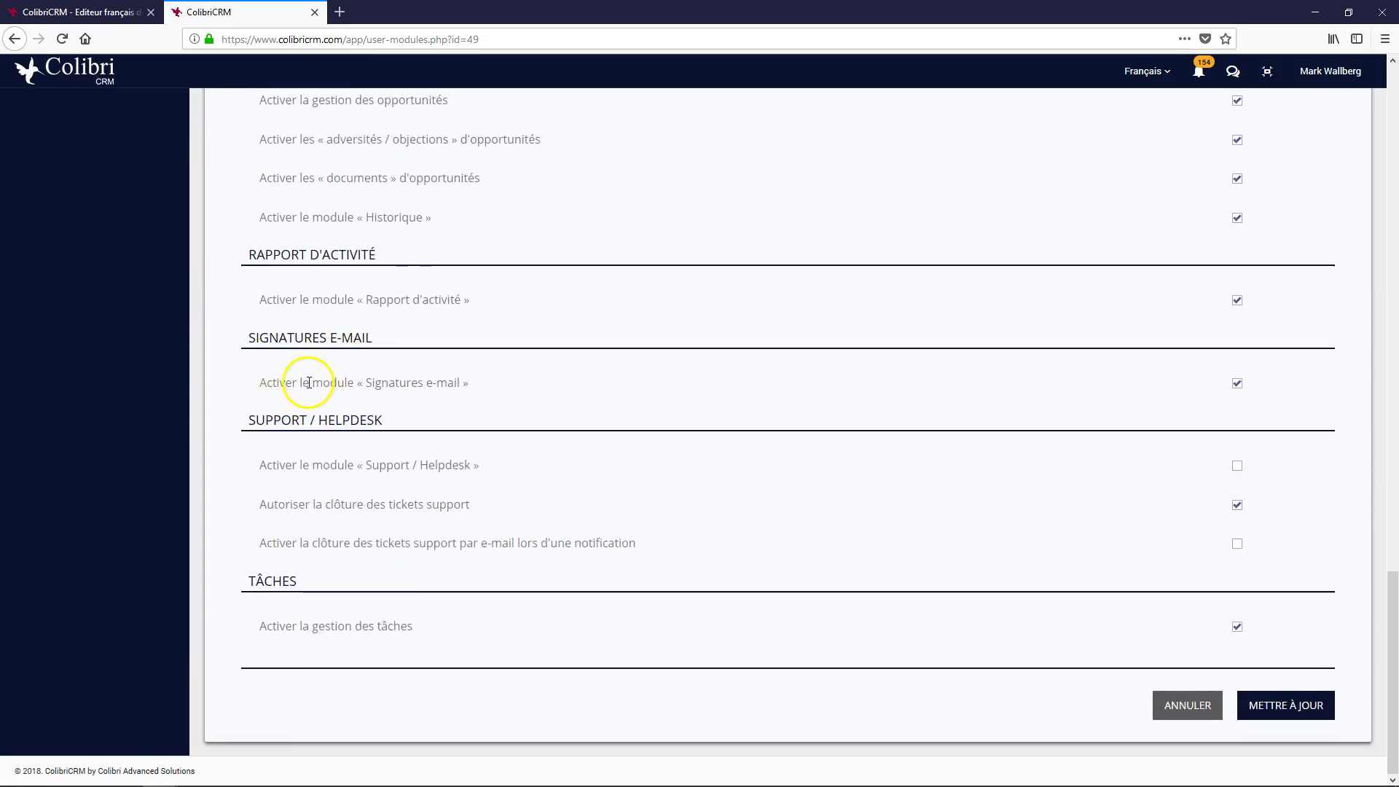
left_click_drag(261, 384, 394, 377)
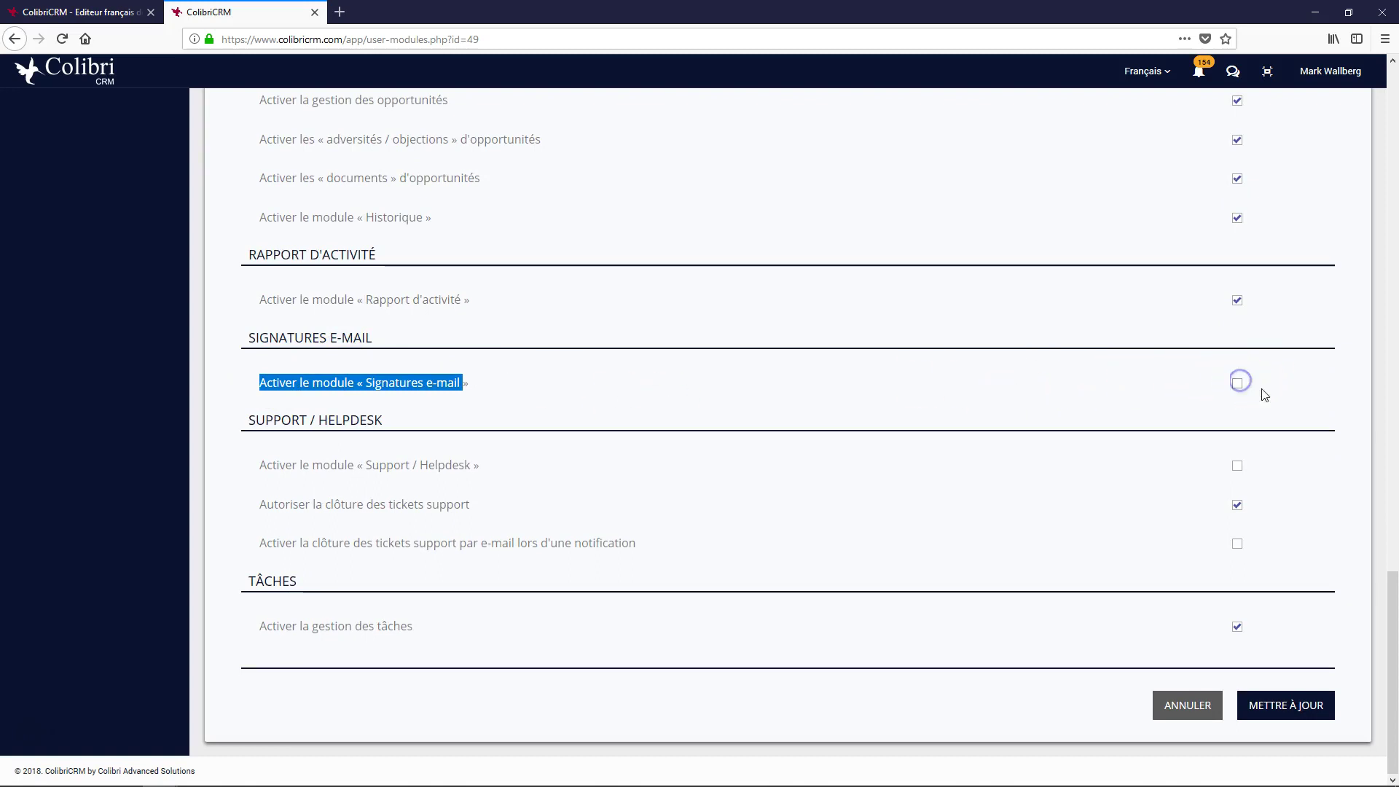
left_click(1282, 698)
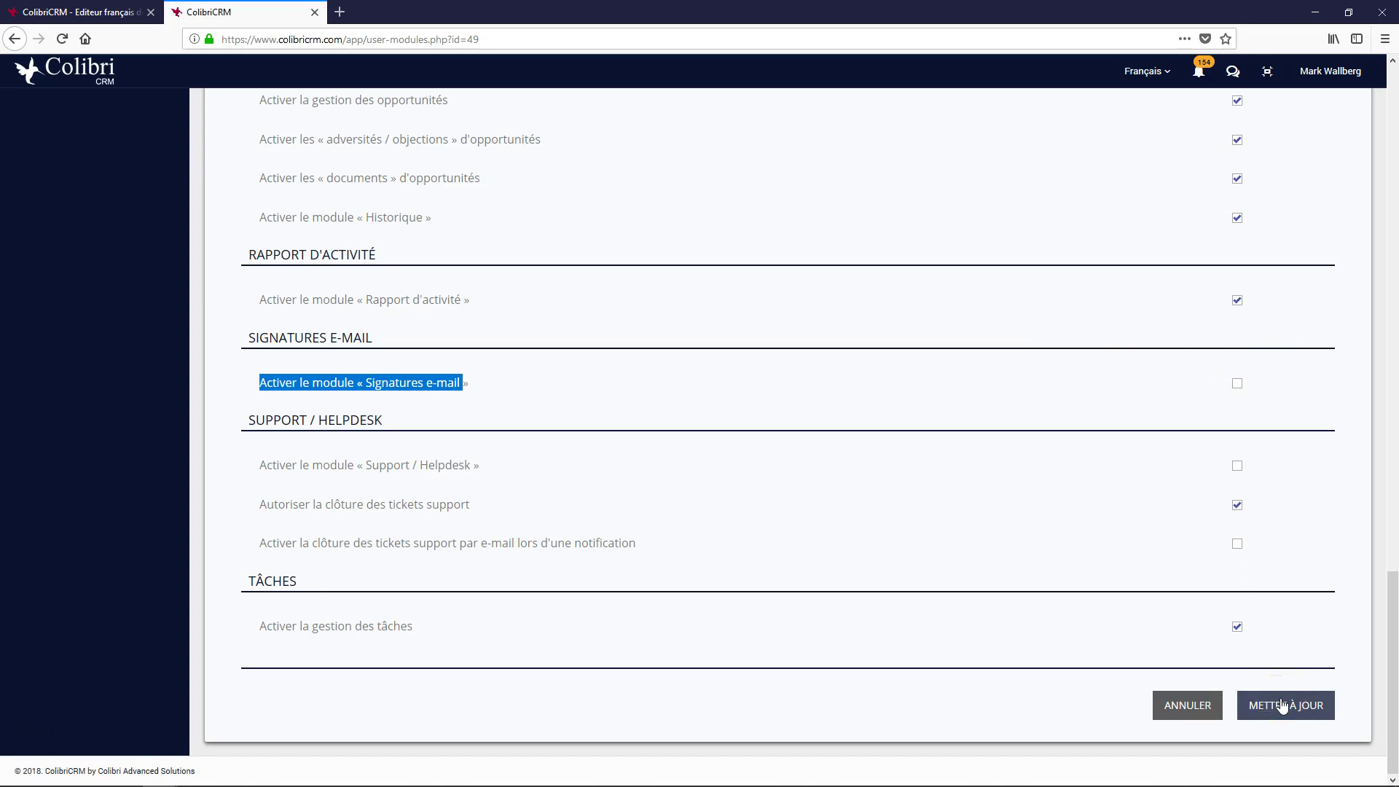
scroll(765, 583, "up", 12)
scroll(510, 452, "up", 10)
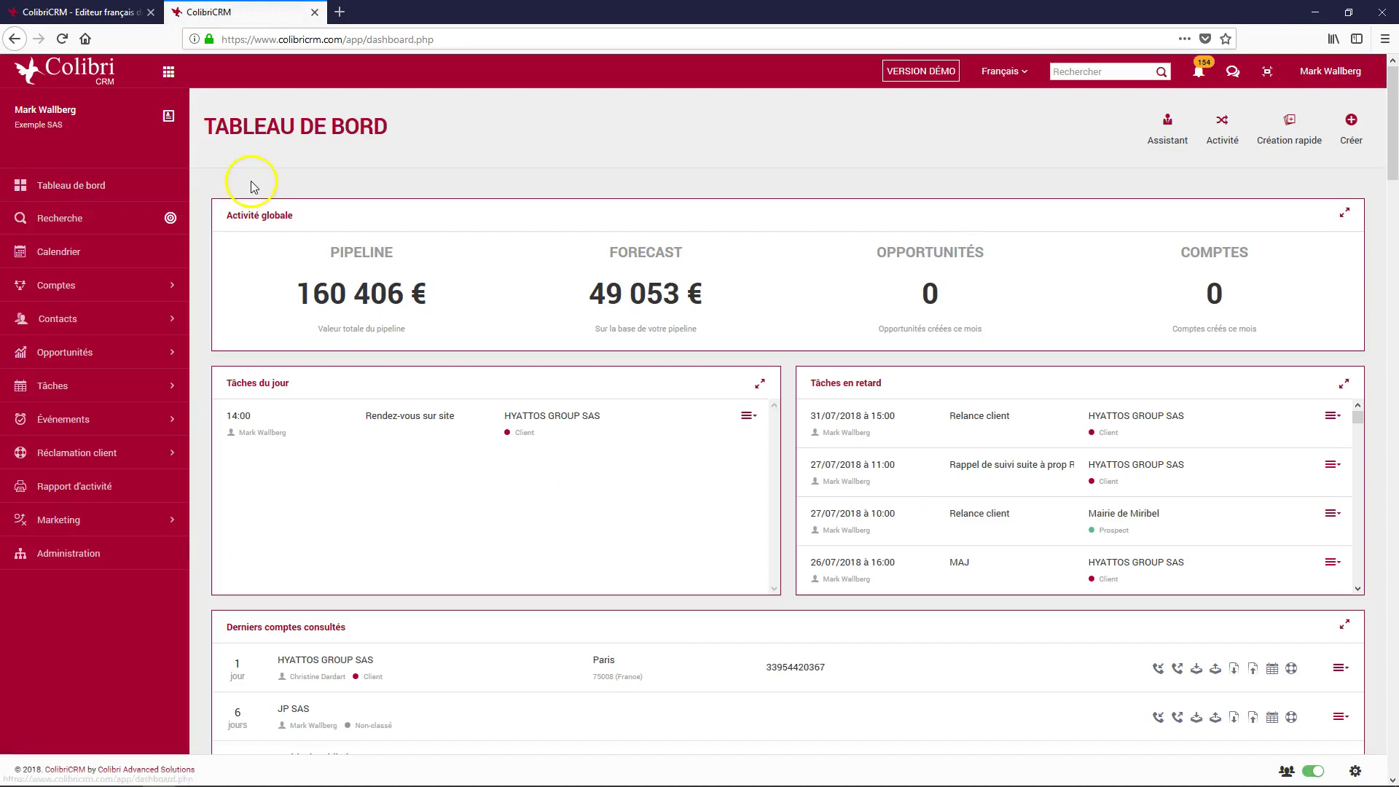
Switch to the public ColibriCRM website, browse the support documentation and open "Fiches techniques - Utilisateurs"
left_click(89, 16)
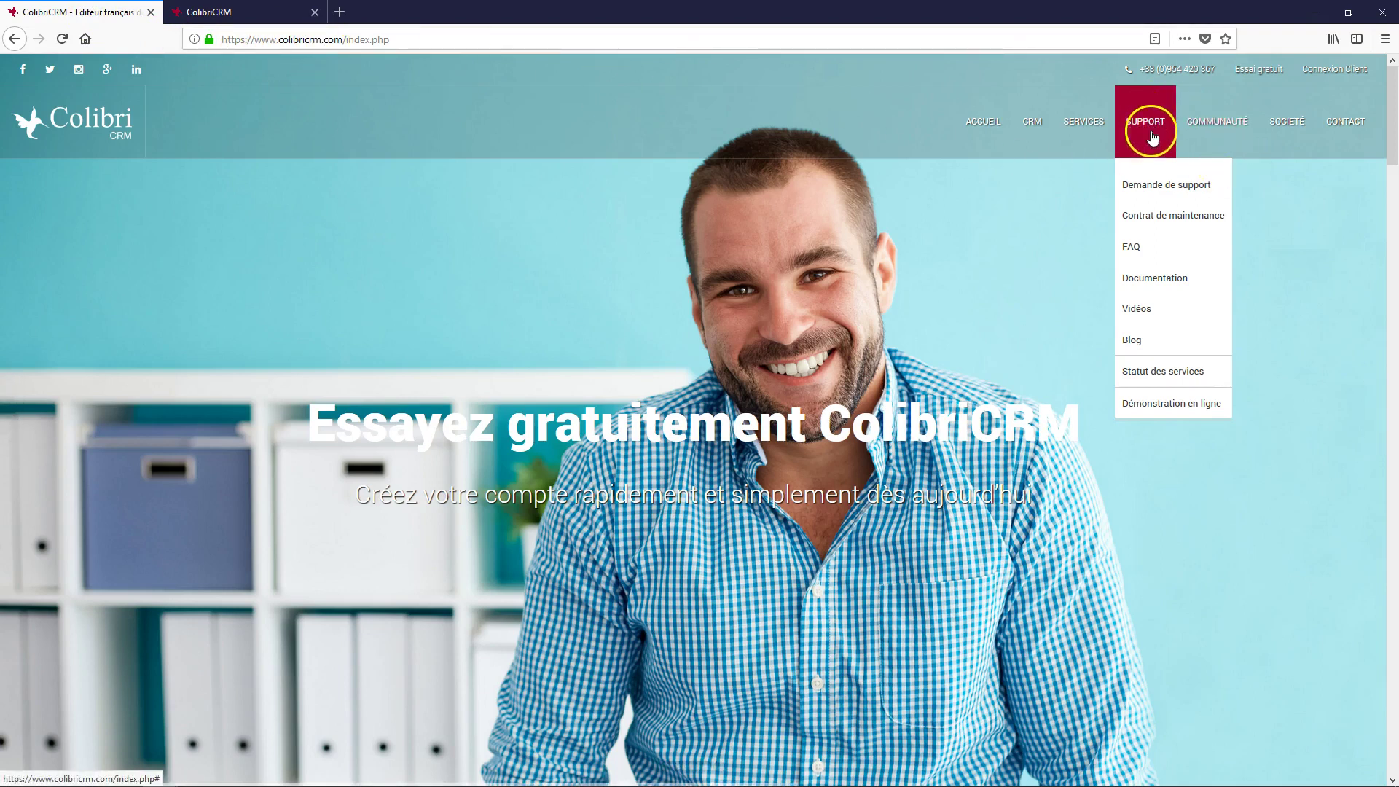
left_click(1157, 279)
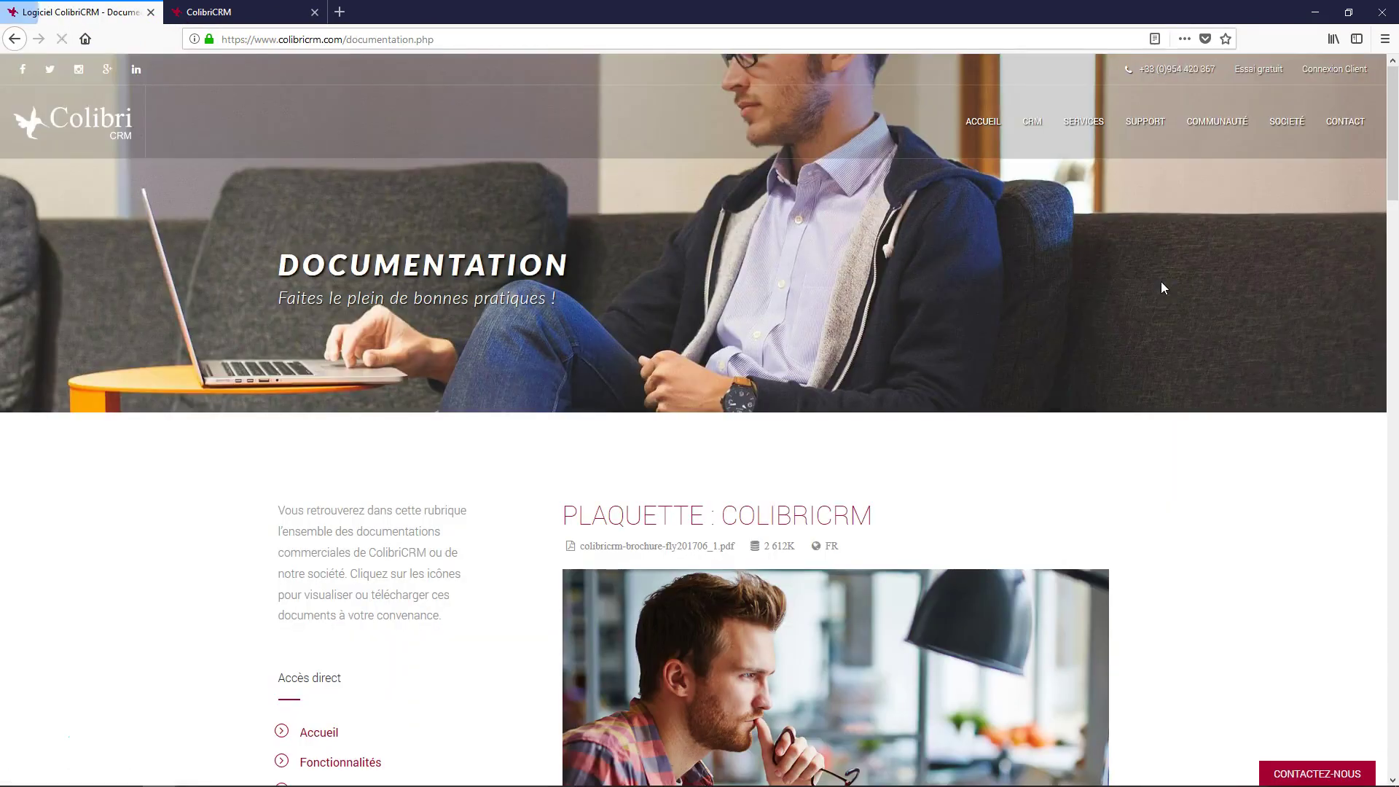
scroll(656, 466, "down", 10)
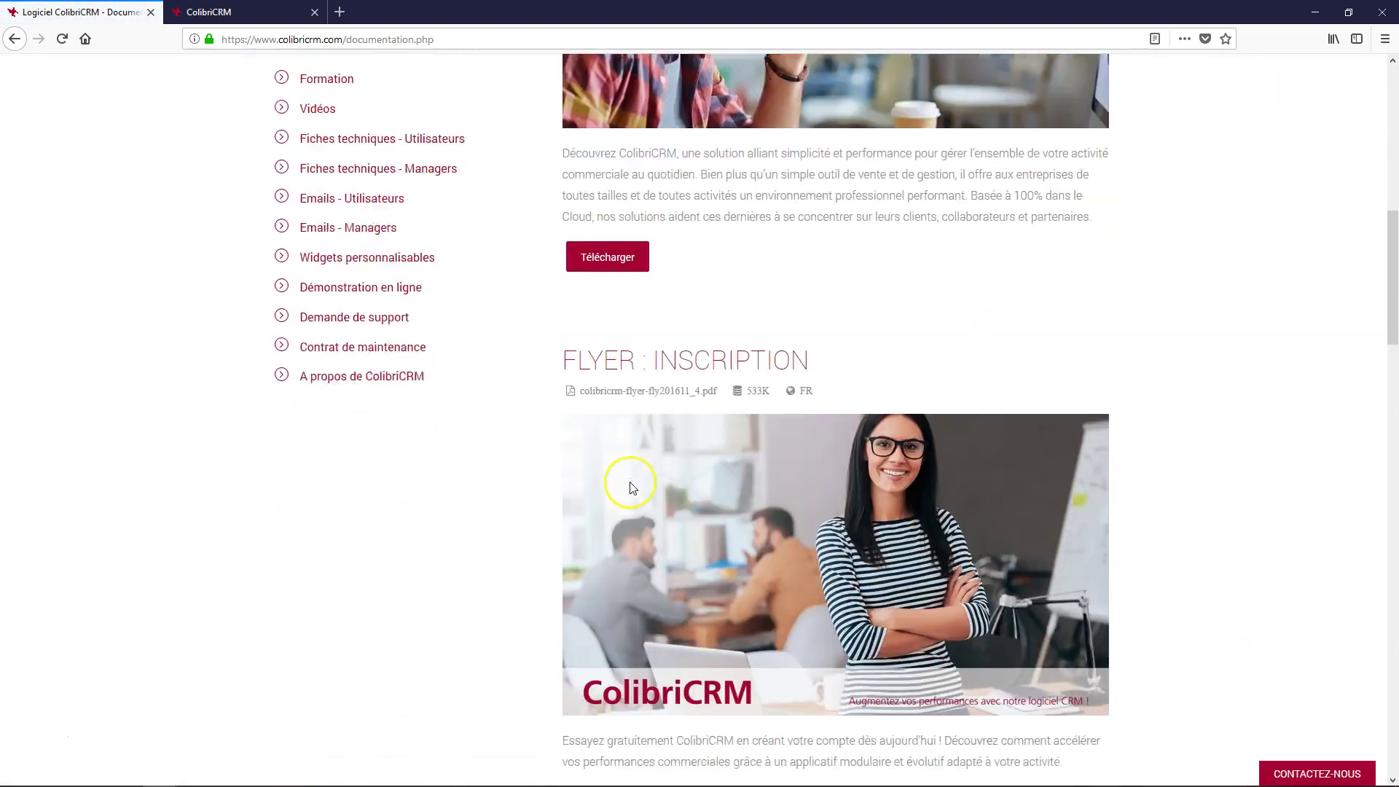
scroll(631, 487, "down", 8)
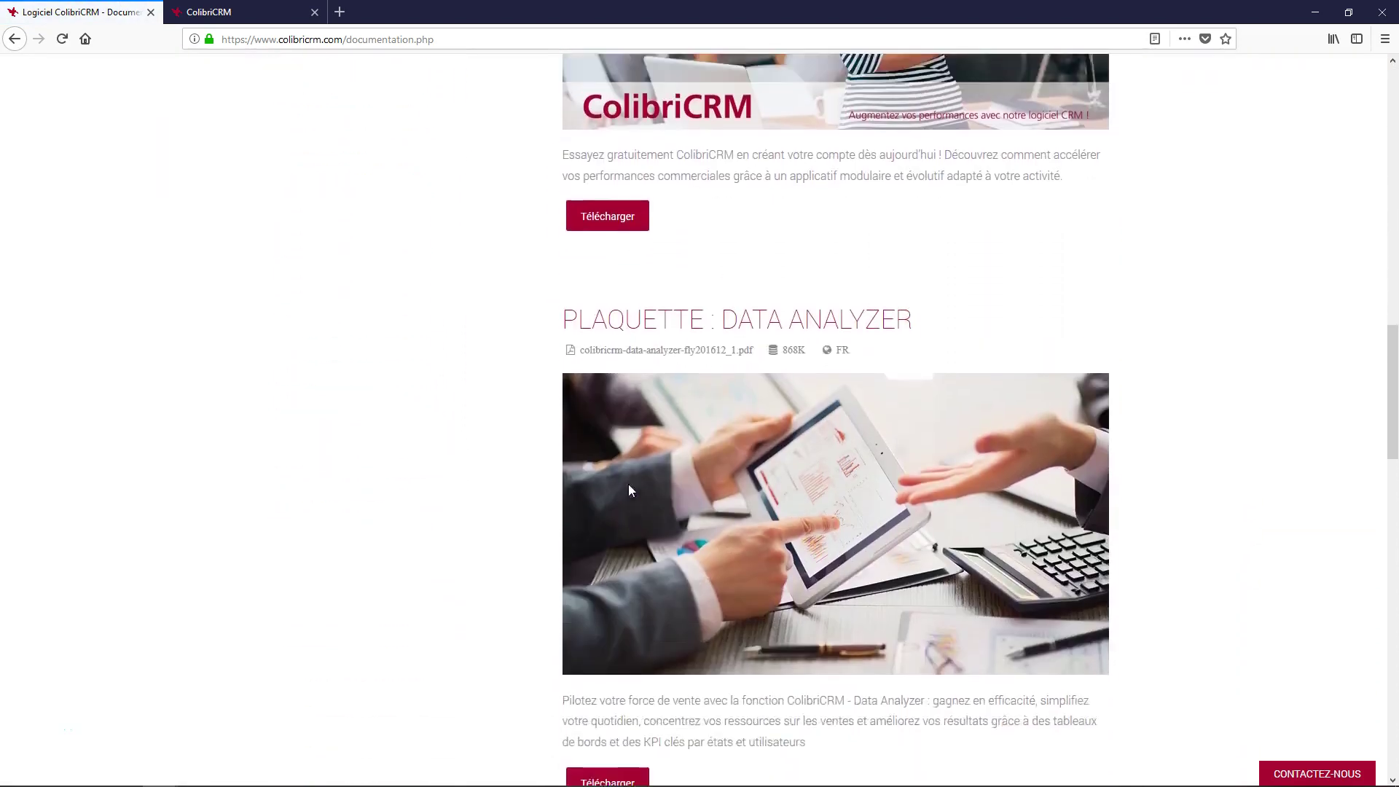
scroll(631, 491, "up", 11)
left_click(380, 386)
Find the technical sheet "Créer, modifier ou supprimer vos signatures de mails" and examine its viewing and download options
scroll(570, 507, "down", 1)
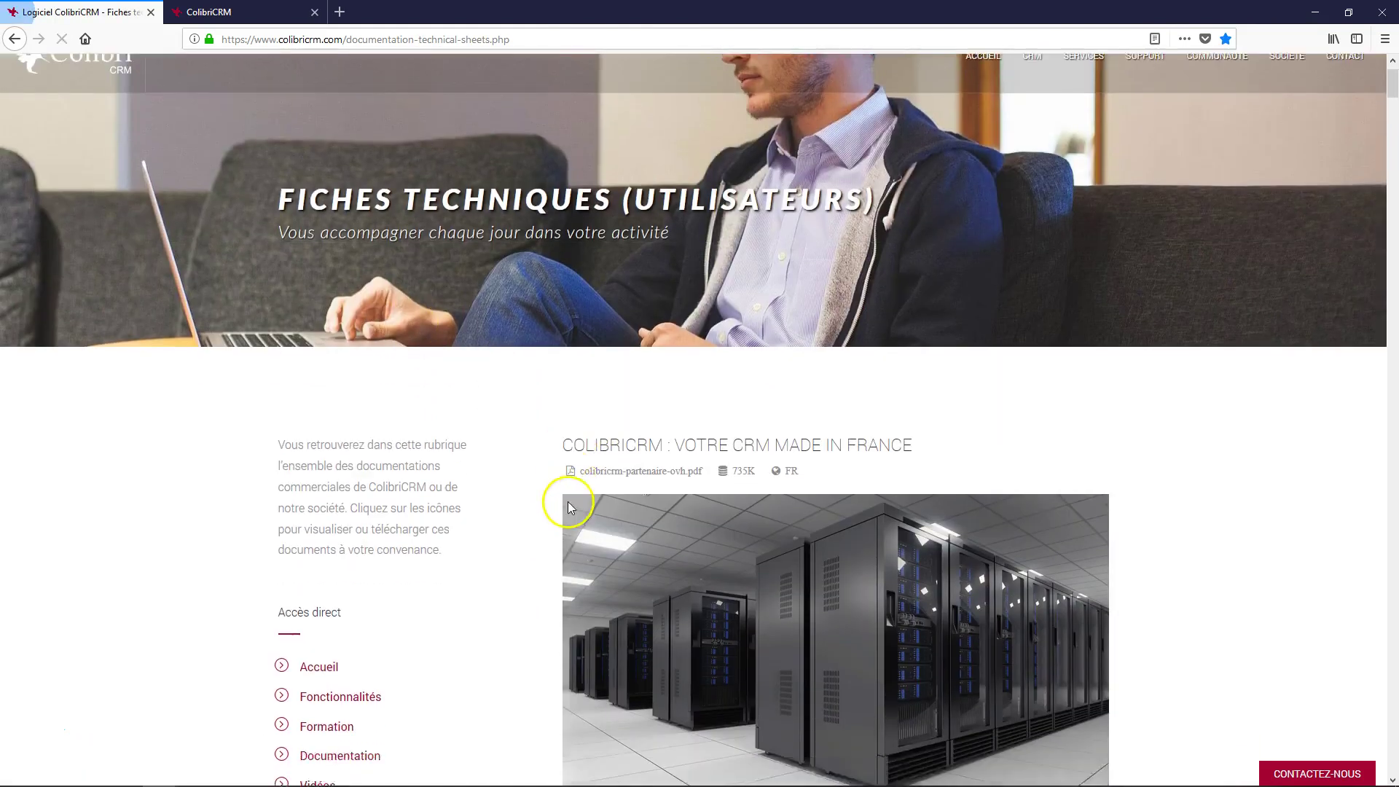
scroll(568, 506, "down", 8)
scroll(553, 502, "down", 7)
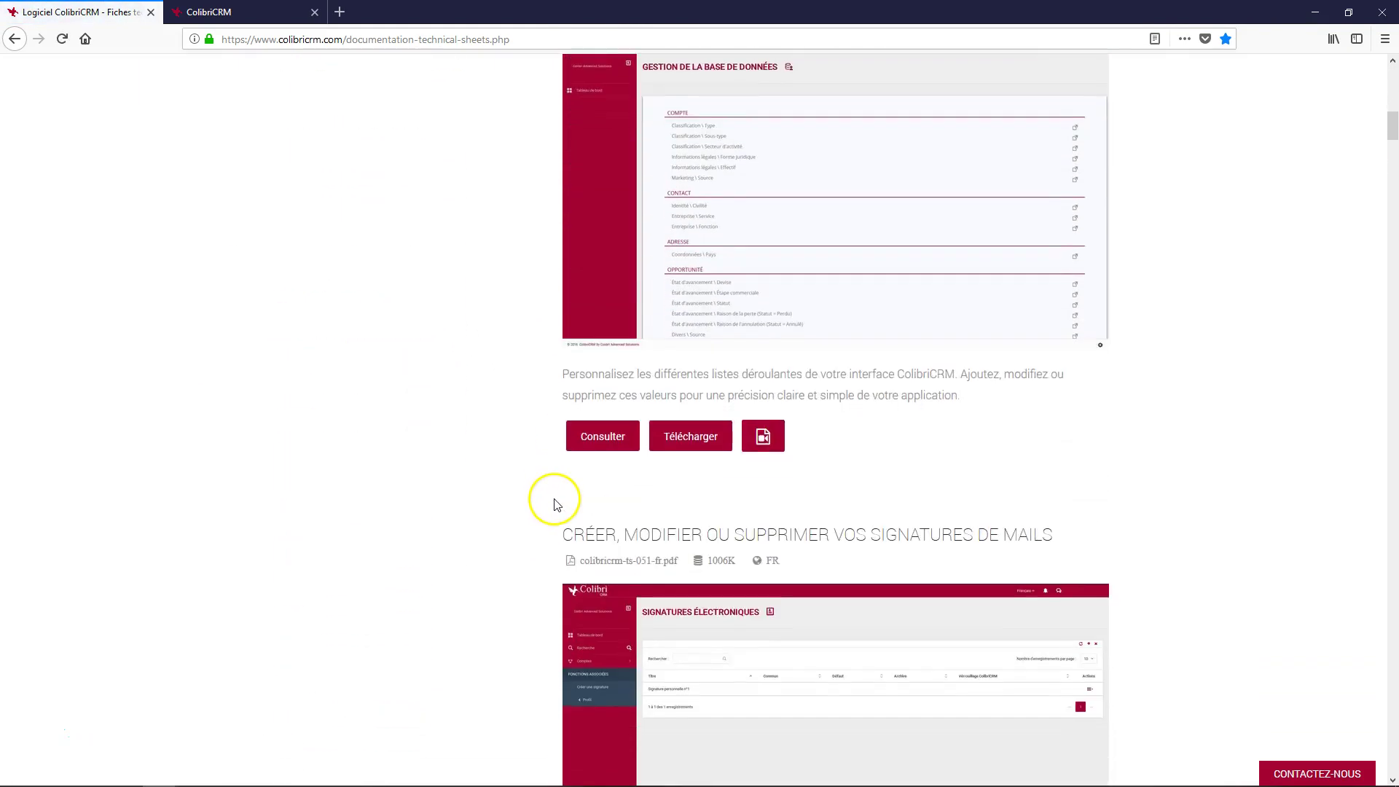
scroll(556, 503, "down", 2)
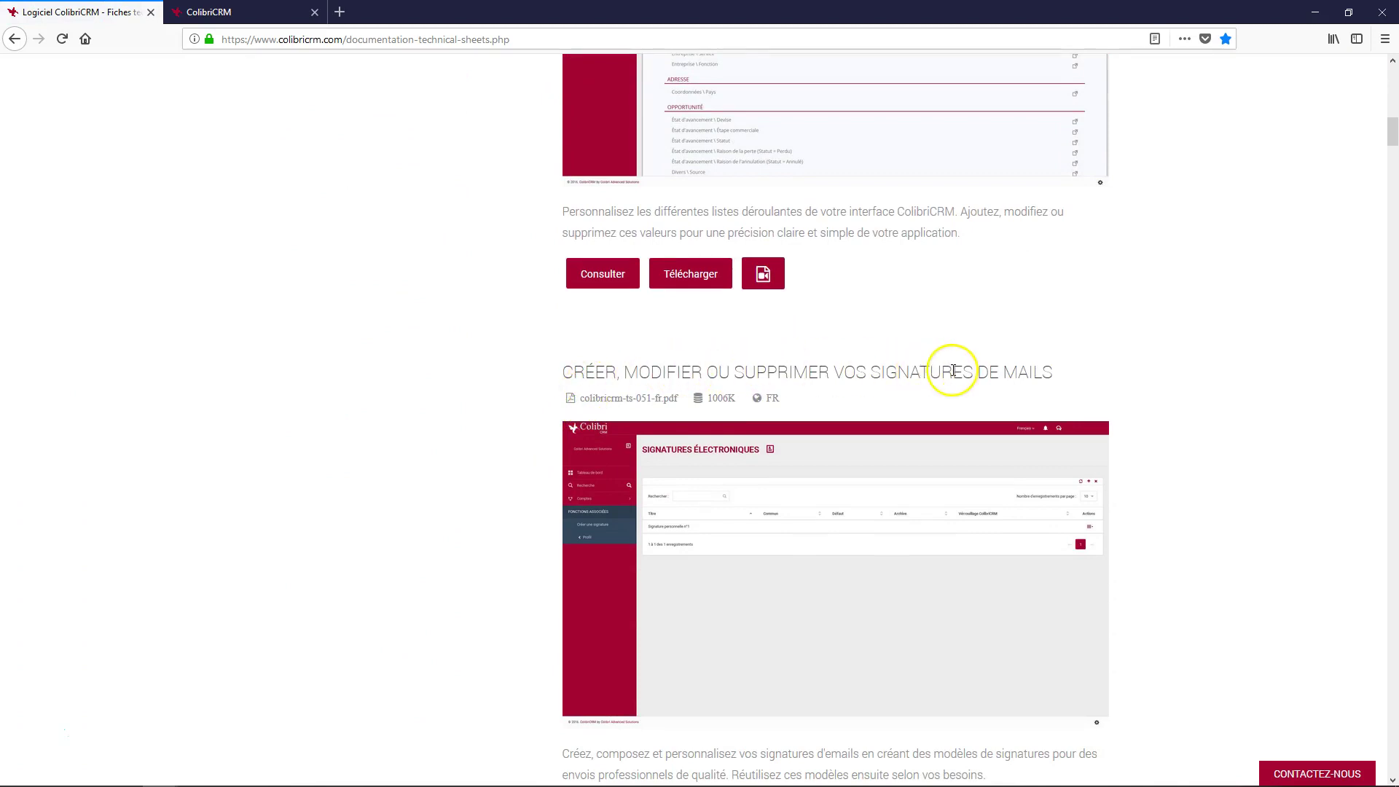
scroll(995, 373, "down", 3)
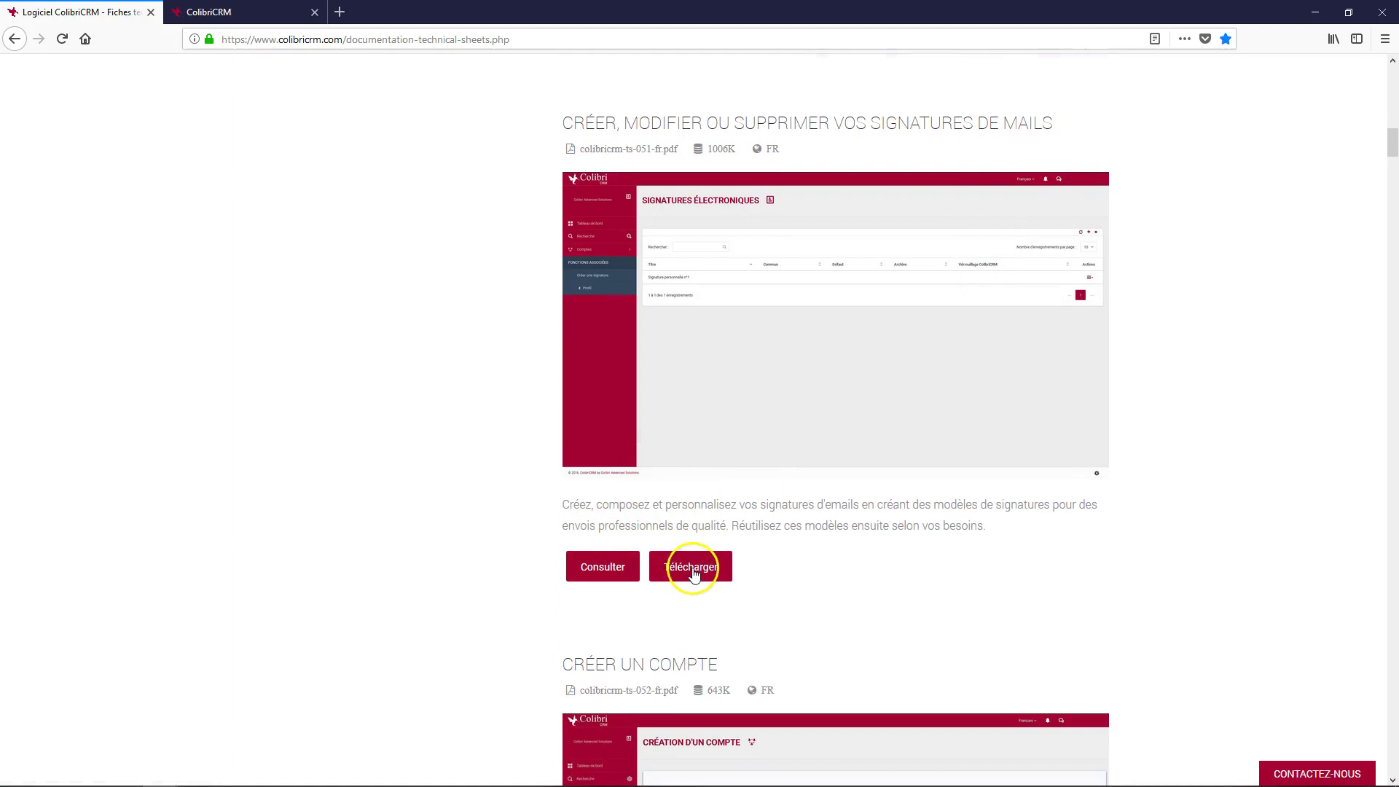
scroll(693, 573, "up", 20)
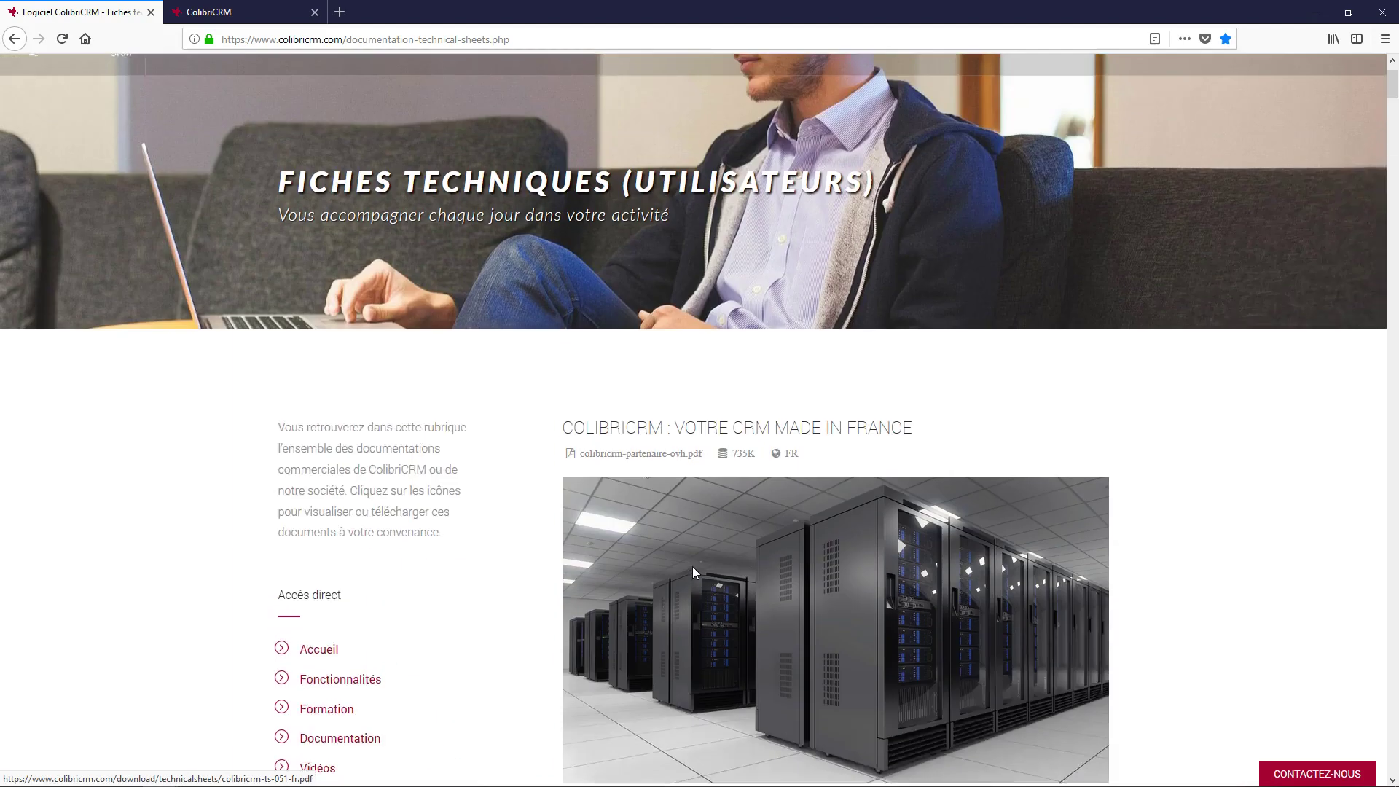